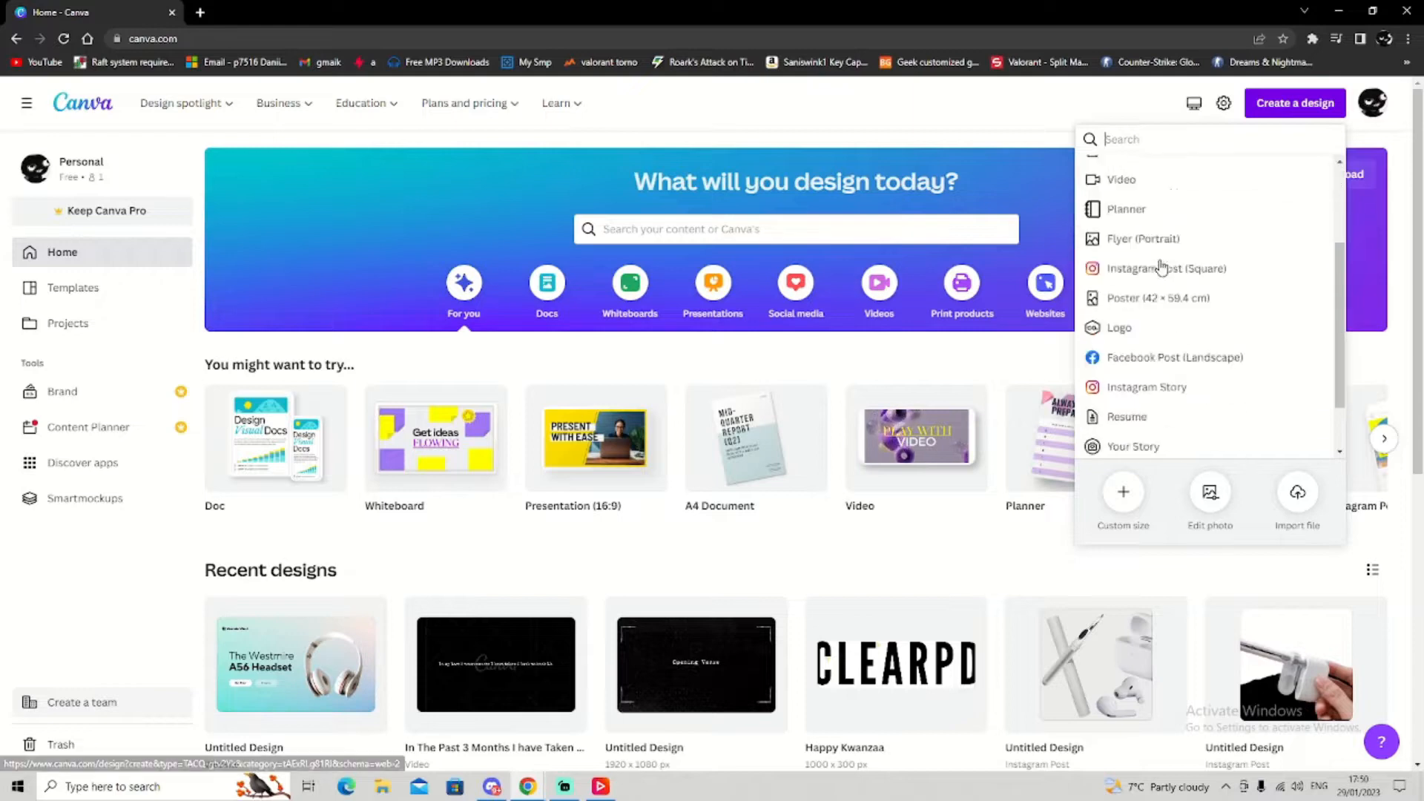
# Search the design types for "website" and create a new blank Website design
pyautogui.scroll(2, 1167, 230)
pyautogui.scroll(-3, 1163, 315)
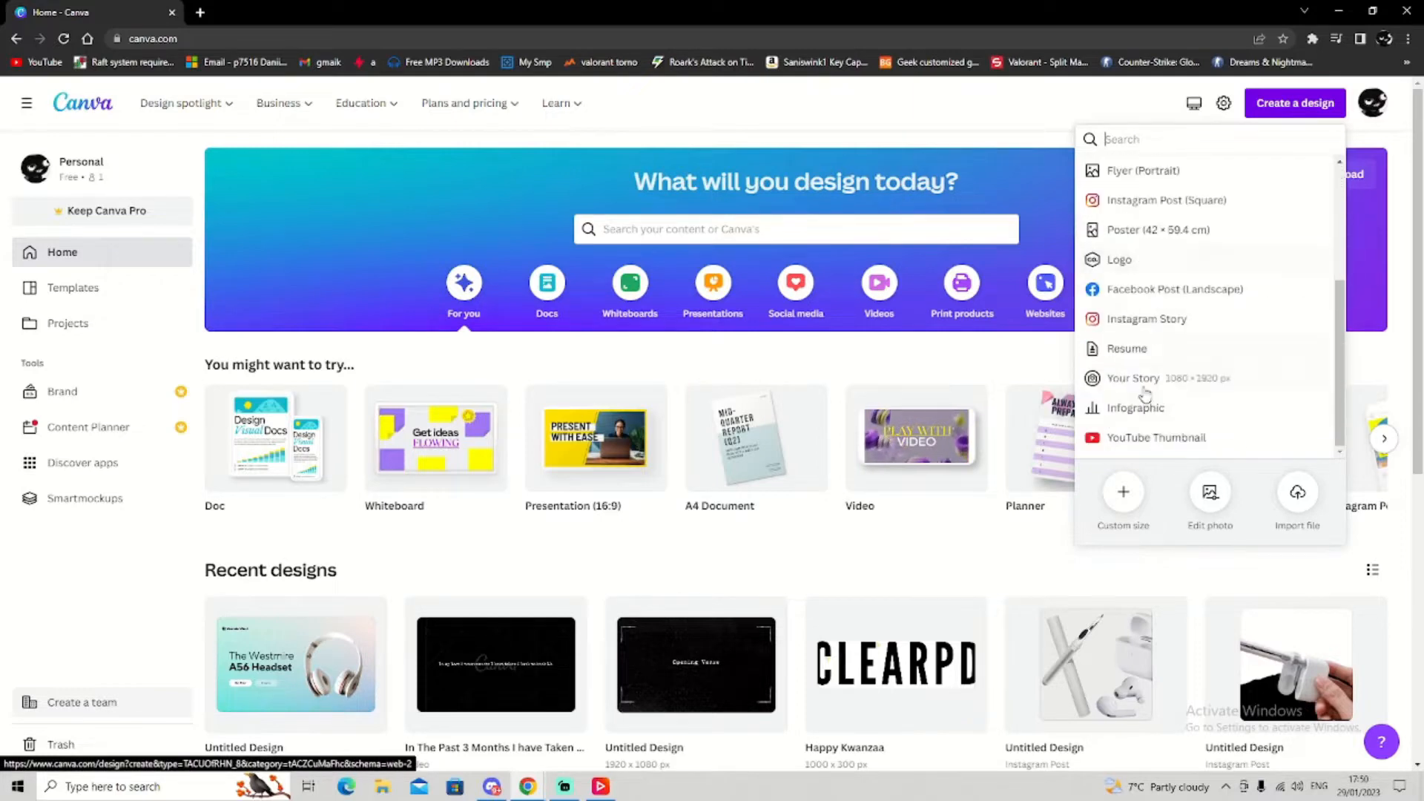
pyautogui.scroll(4, 1187, 356)
pyautogui.click(1117, 140)
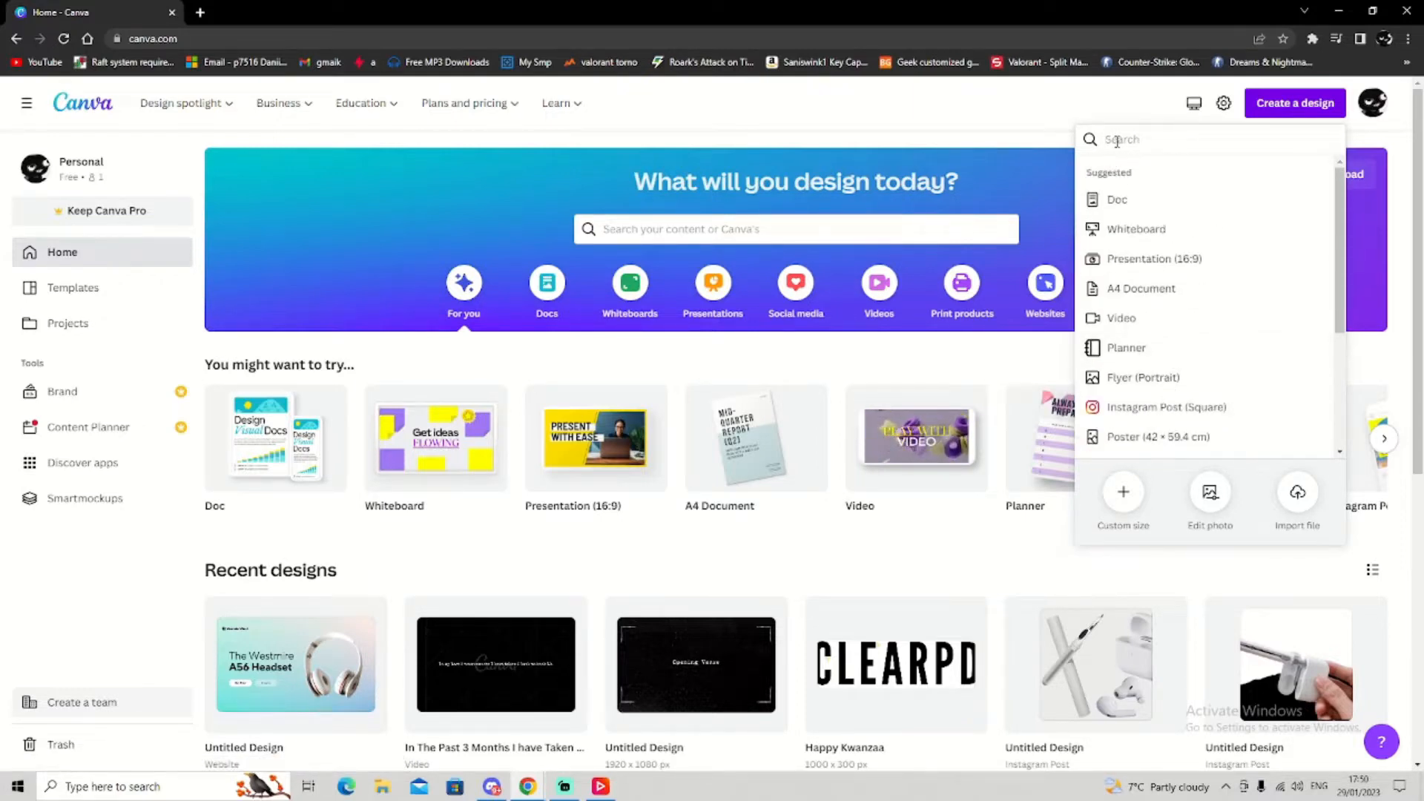
pyautogui.write('website')
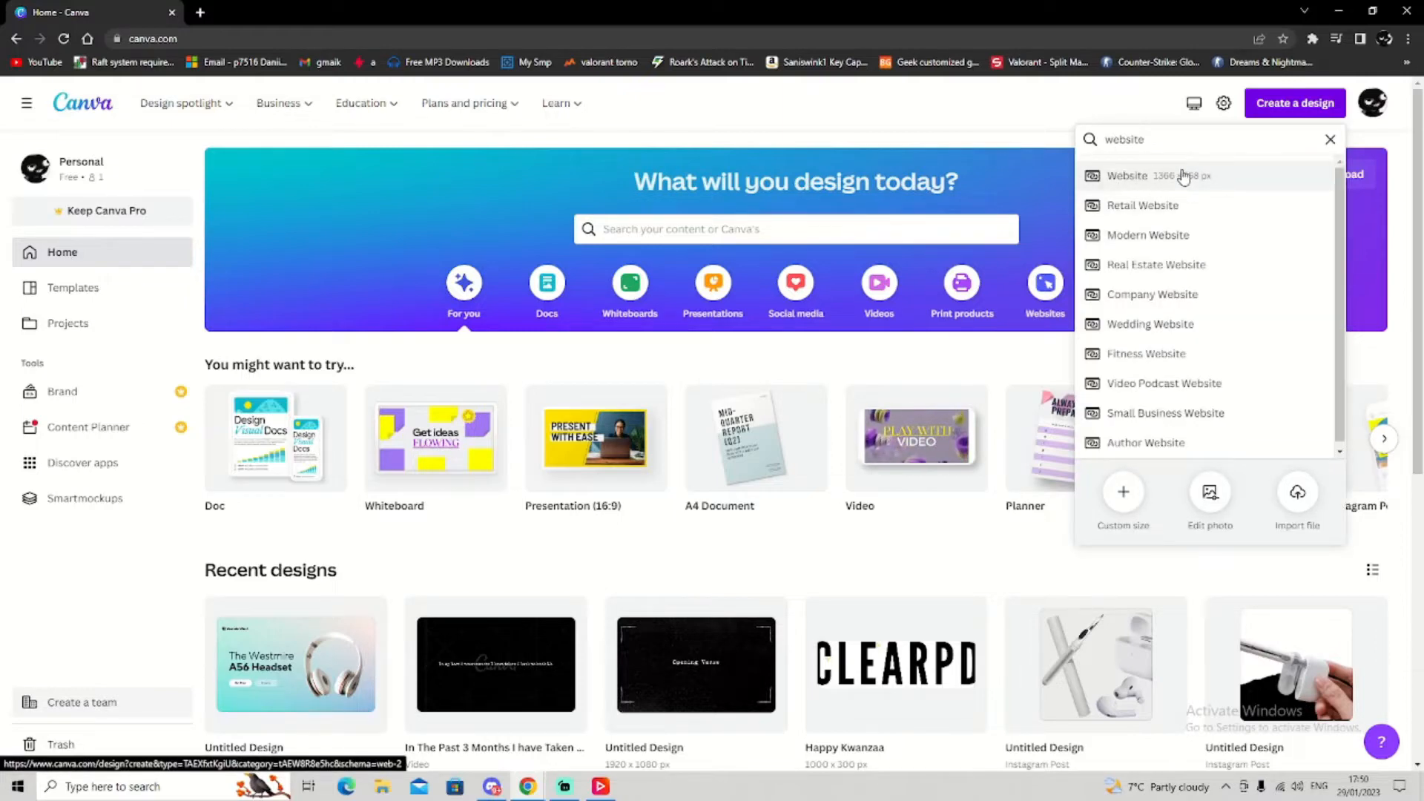
pyautogui.click(1196, 176)
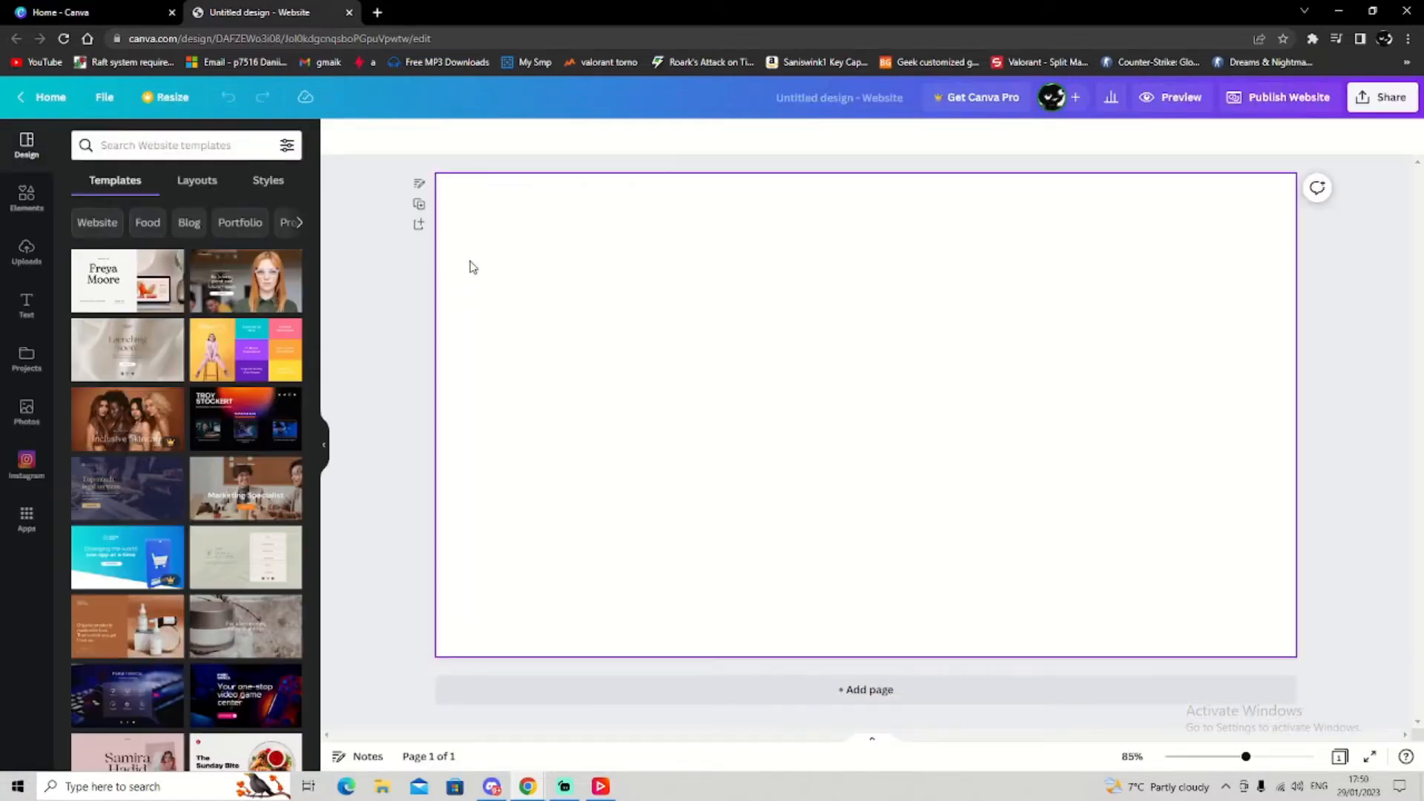
# Apply all 5 pages of the Teal and White Gradient Tech and Gaming Retail Website template to the design
pyautogui.scroll(-7, 236, 474)
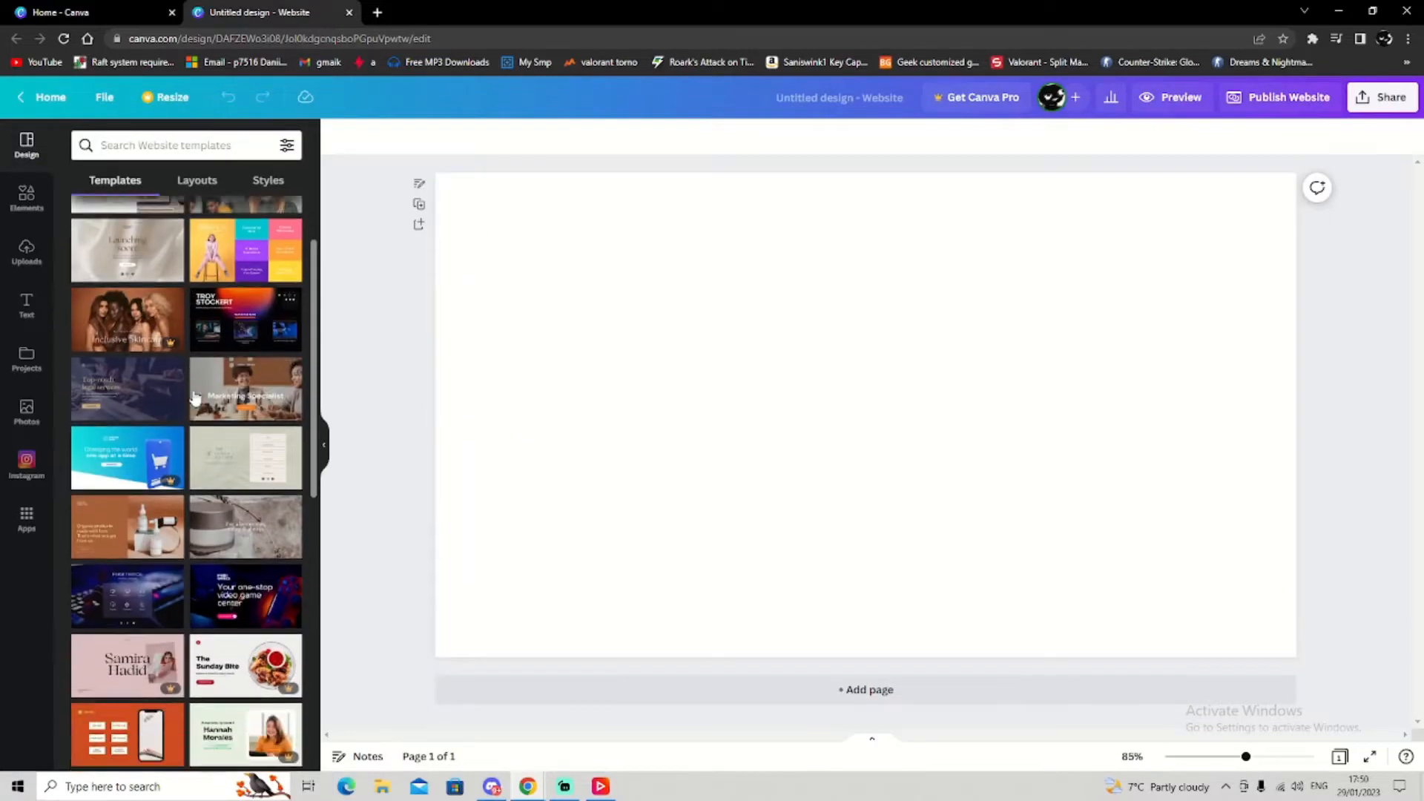
pyautogui.scroll(7, 206, 575)
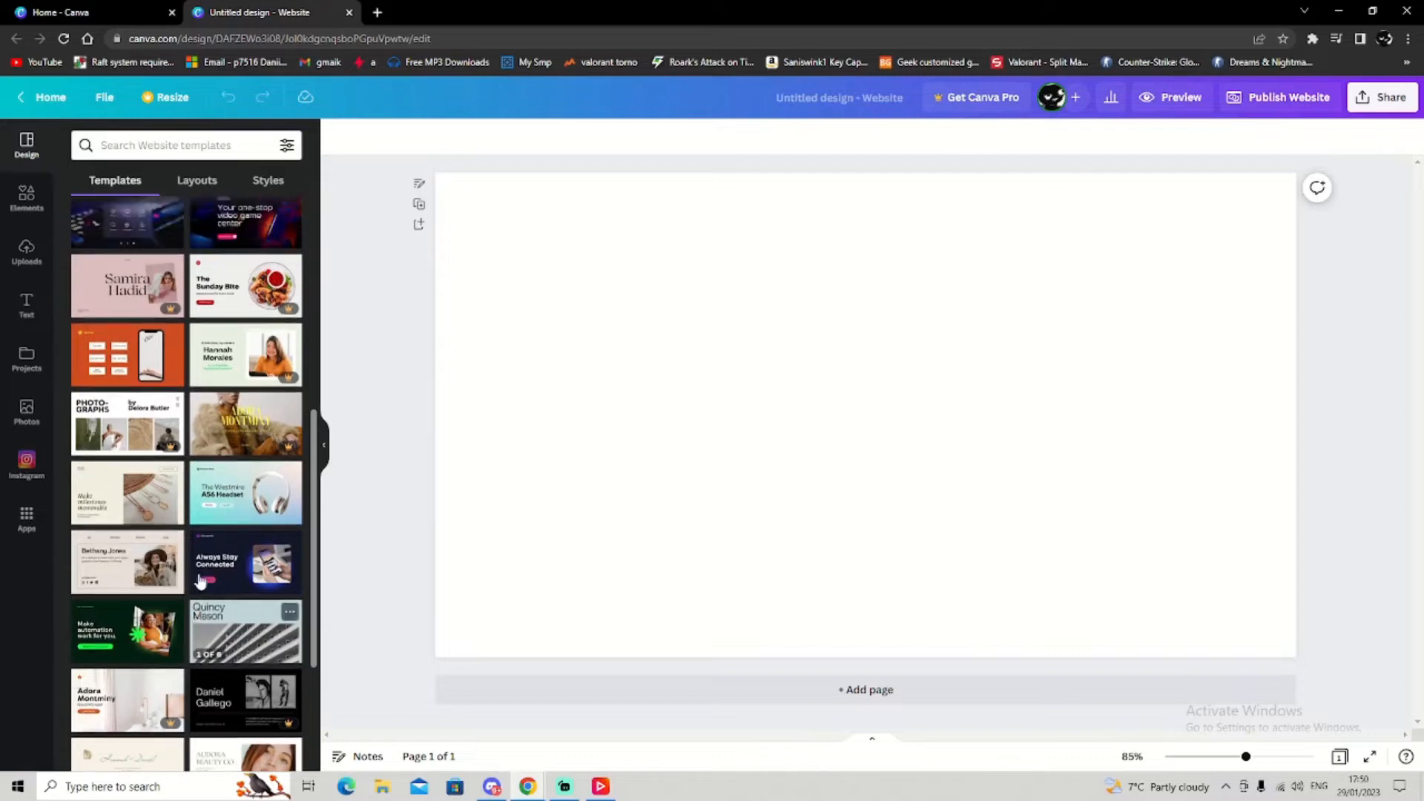
pyautogui.scroll(-4, 170, 363)
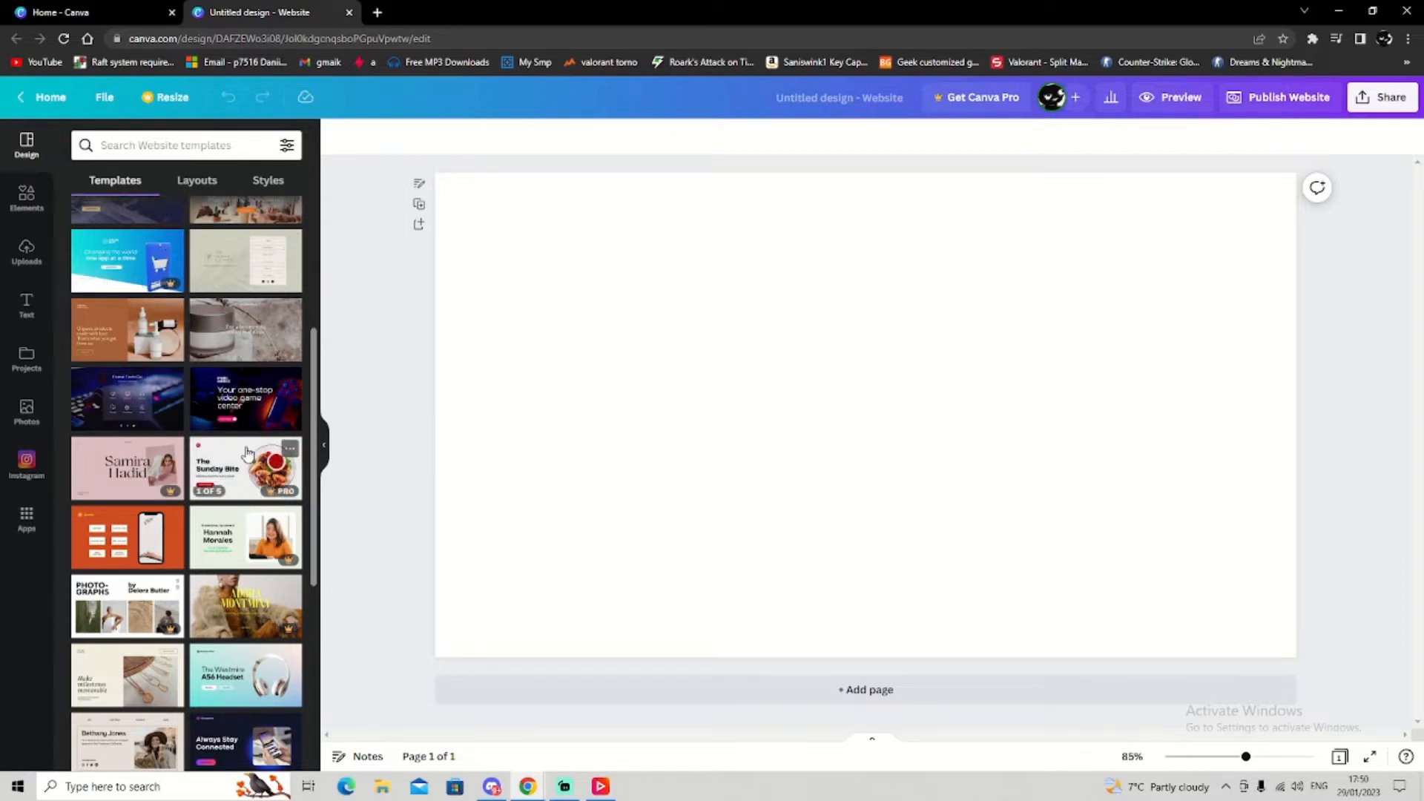
pyautogui.scroll(-1, 245, 386)
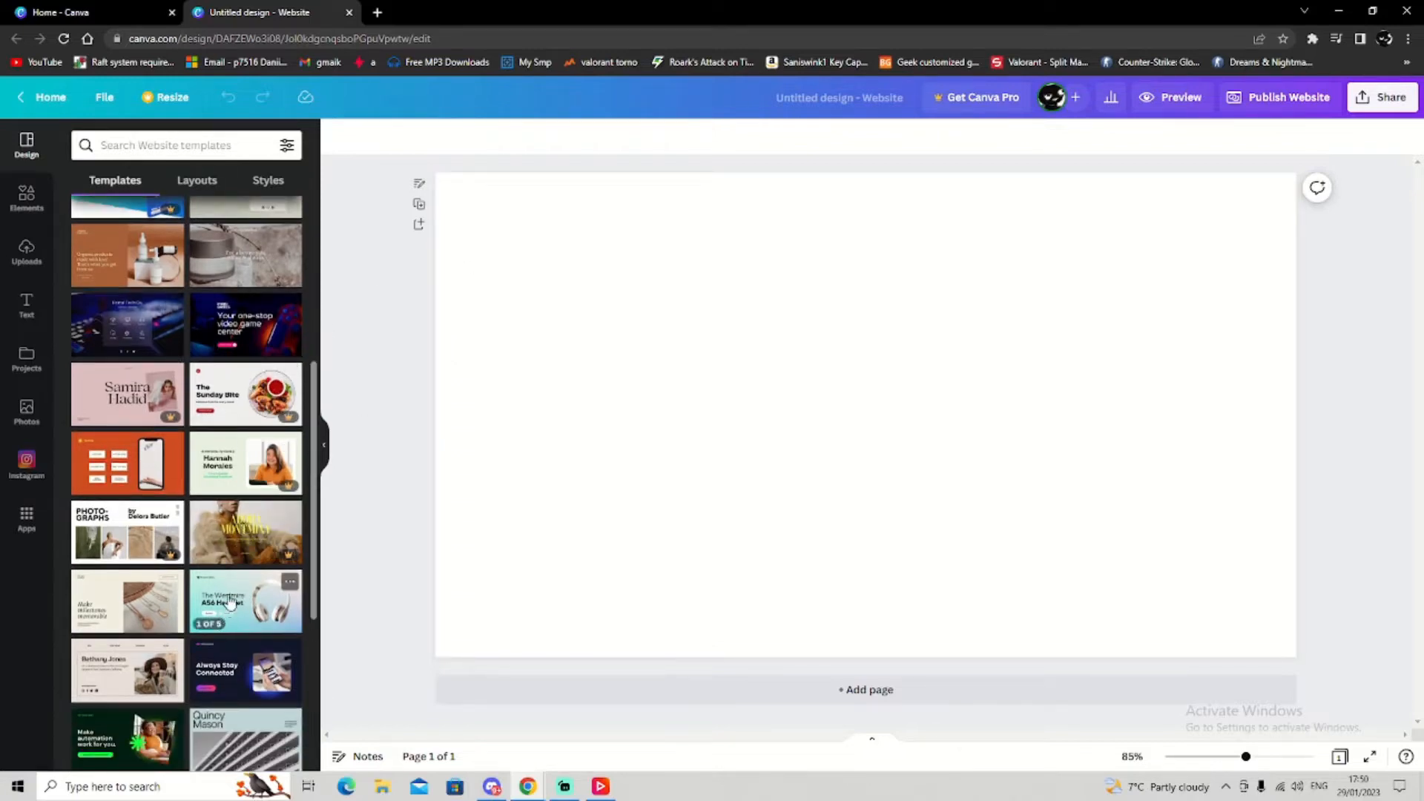
pyautogui.click(229, 602)
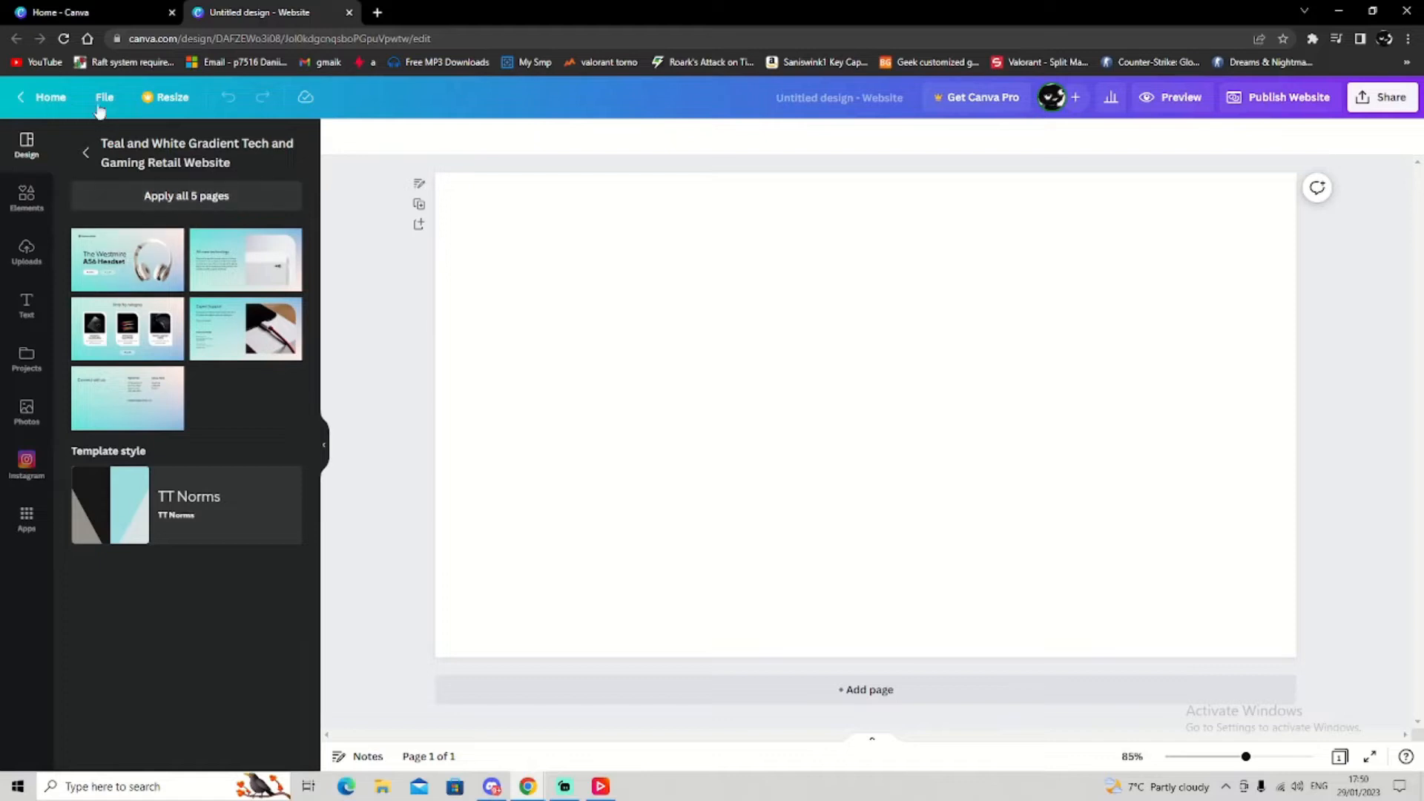
pyautogui.click(176, 201)
pyautogui.click(245, 194)
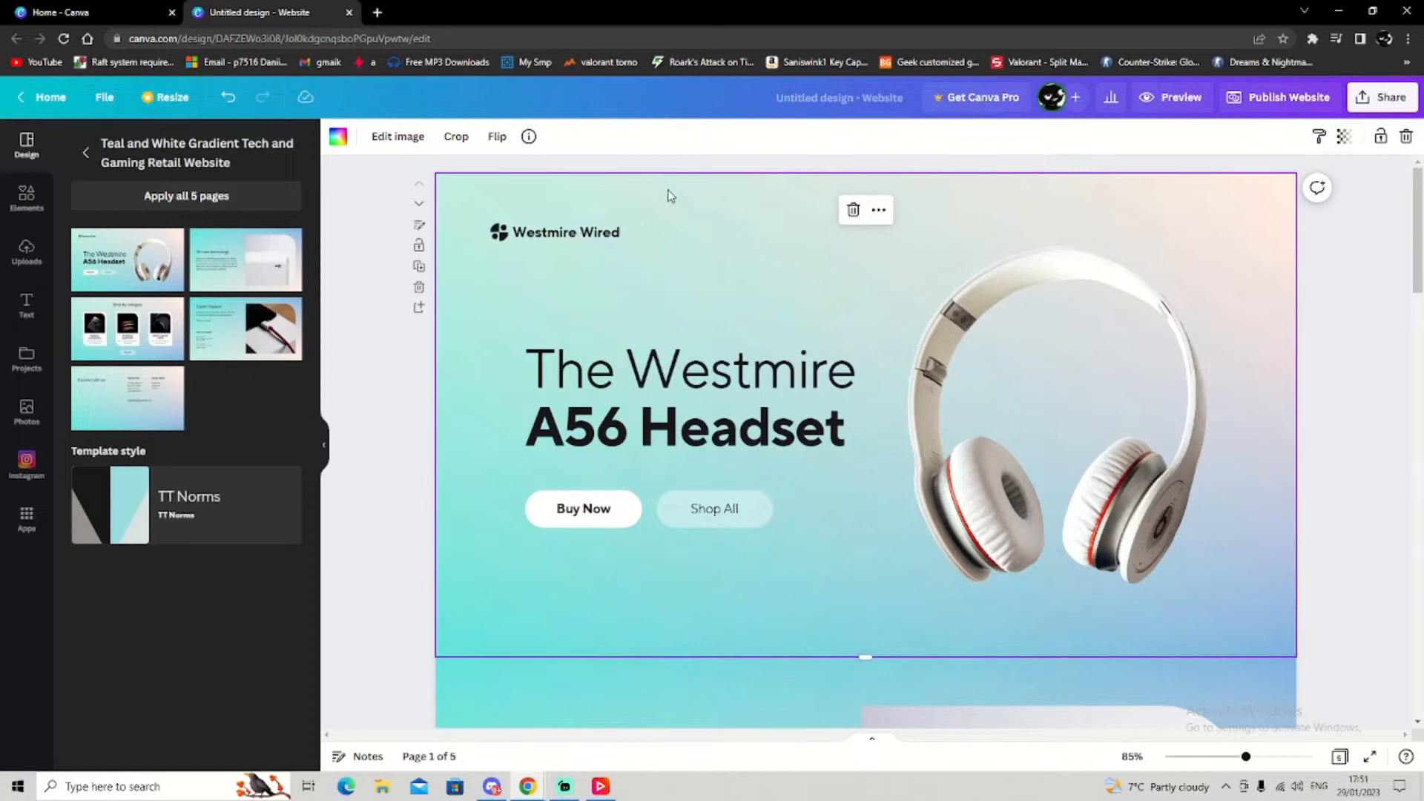
# Examine which elements of the first page are editable: the brand name, heading, Buy Now and Shop All buttons, and headphones image
pyautogui.click(579, 236)
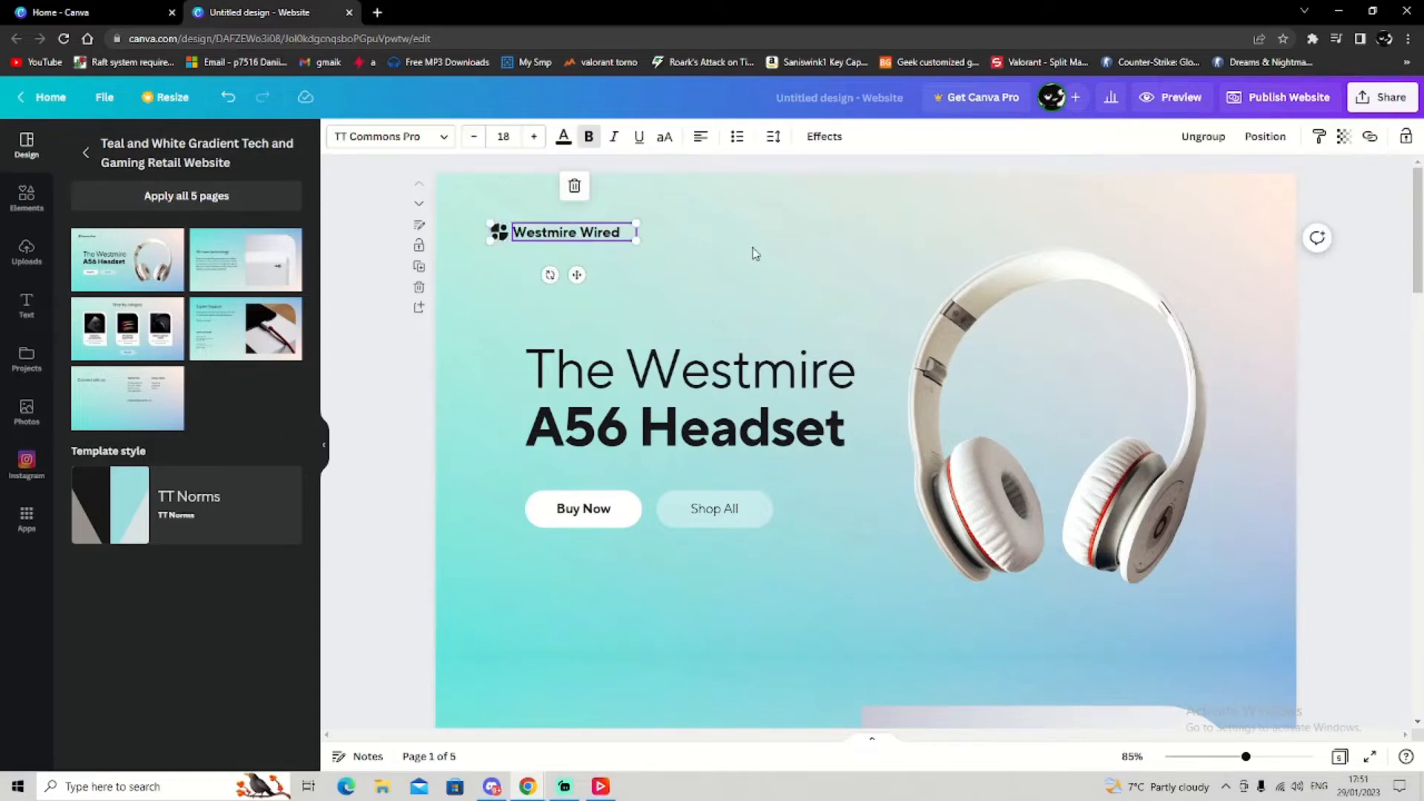
pyautogui.click(733, 382)
pyautogui.click(971, 429)
pyautogui.click(745, 502)
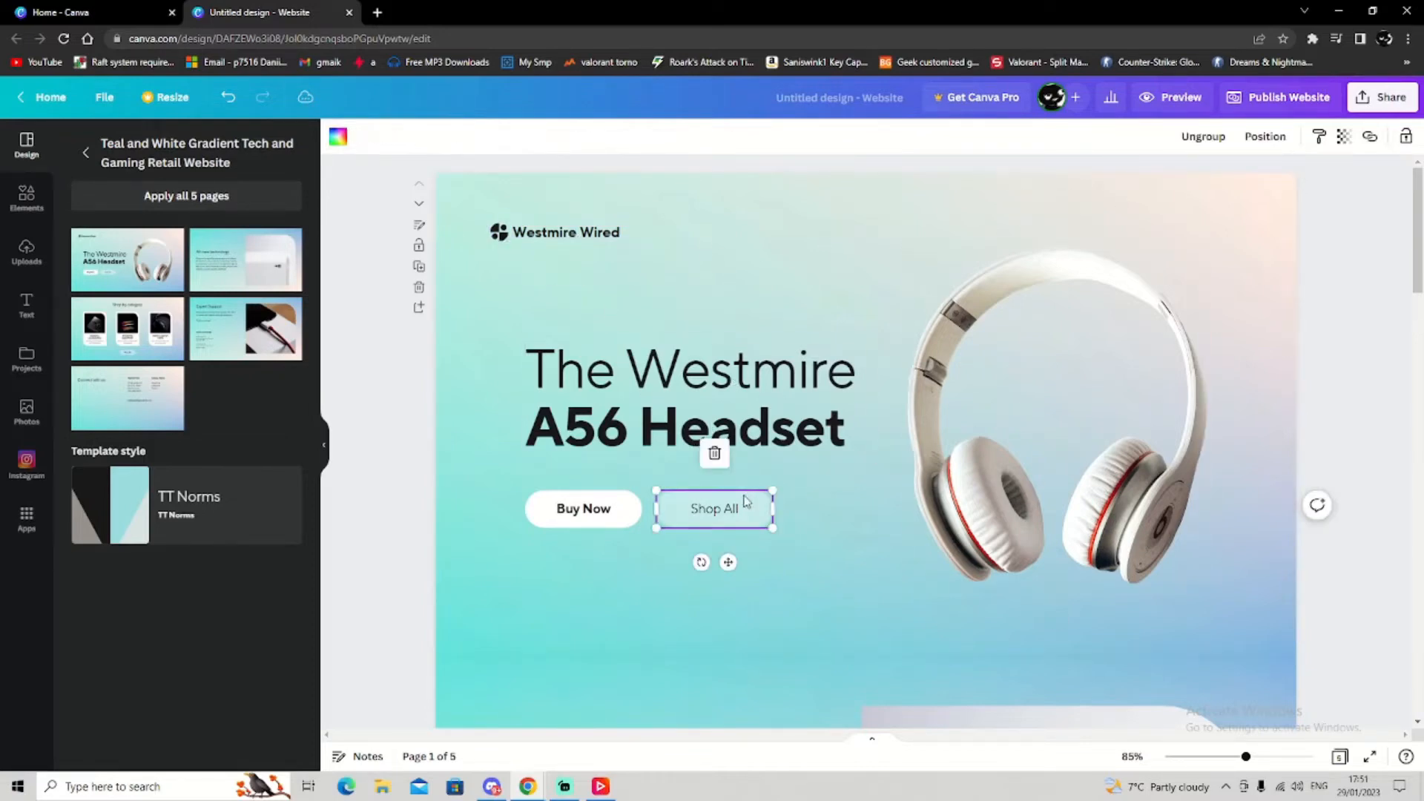
pyautogui.click(584, 509)
pyautogui.click(591, 519)
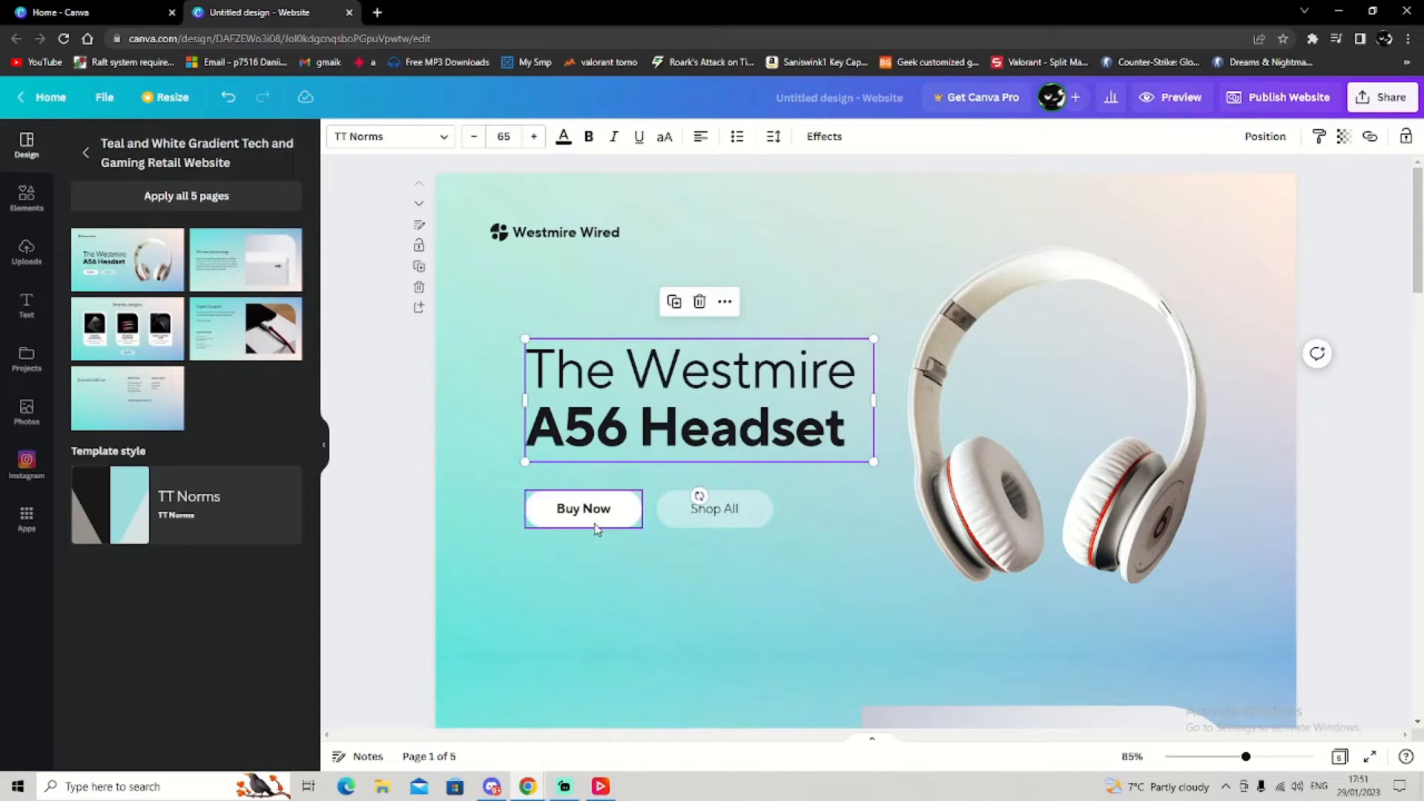
pyautogui.click(646, 401)
pyautogui.click(964, 431)
pyautogui.scroll(-3, 873, 444)
pyautogui.scroll(3, 873, 443)
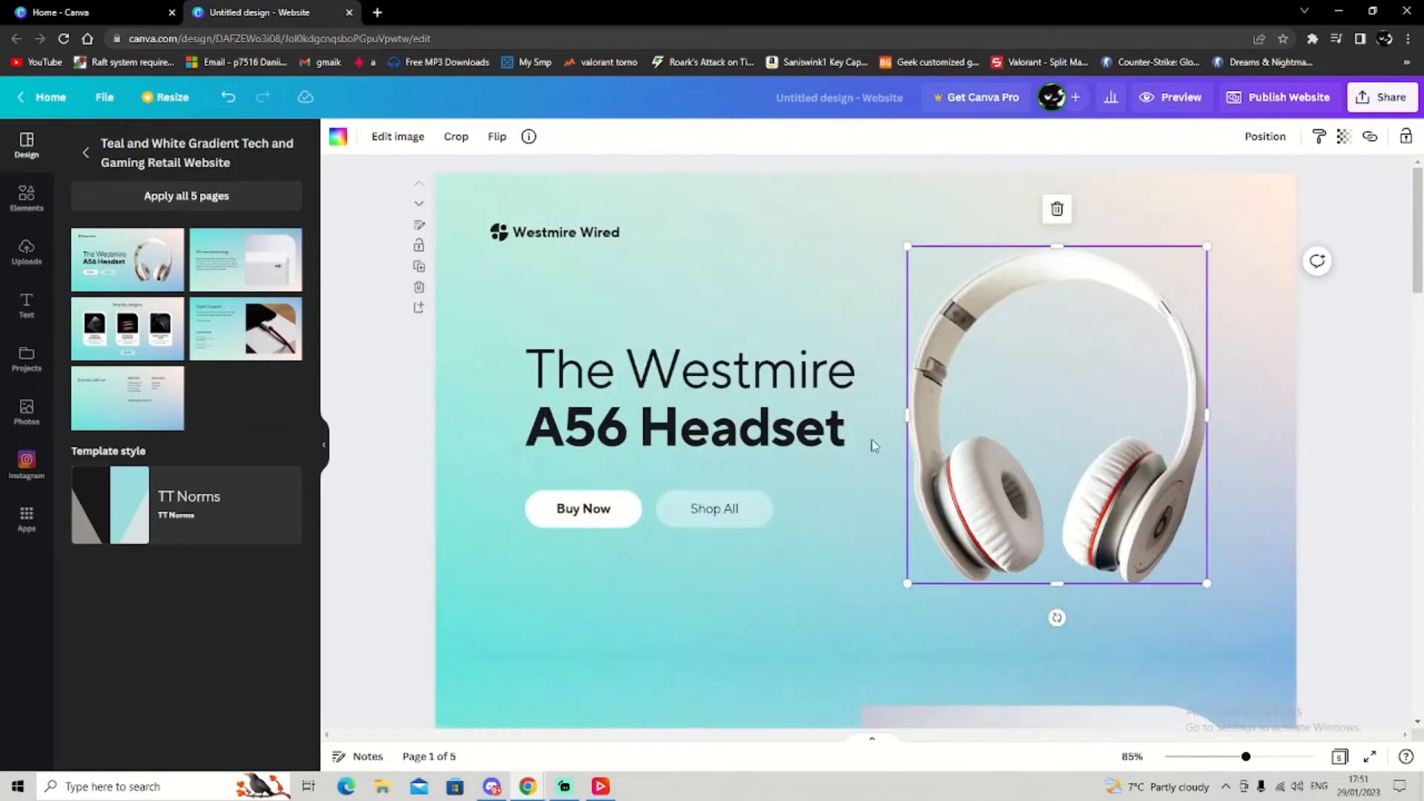
# Replace the brand name "Westmire Wired" beside the logo on the first page with "Danbeats"
pyautogui.click(593, 234)
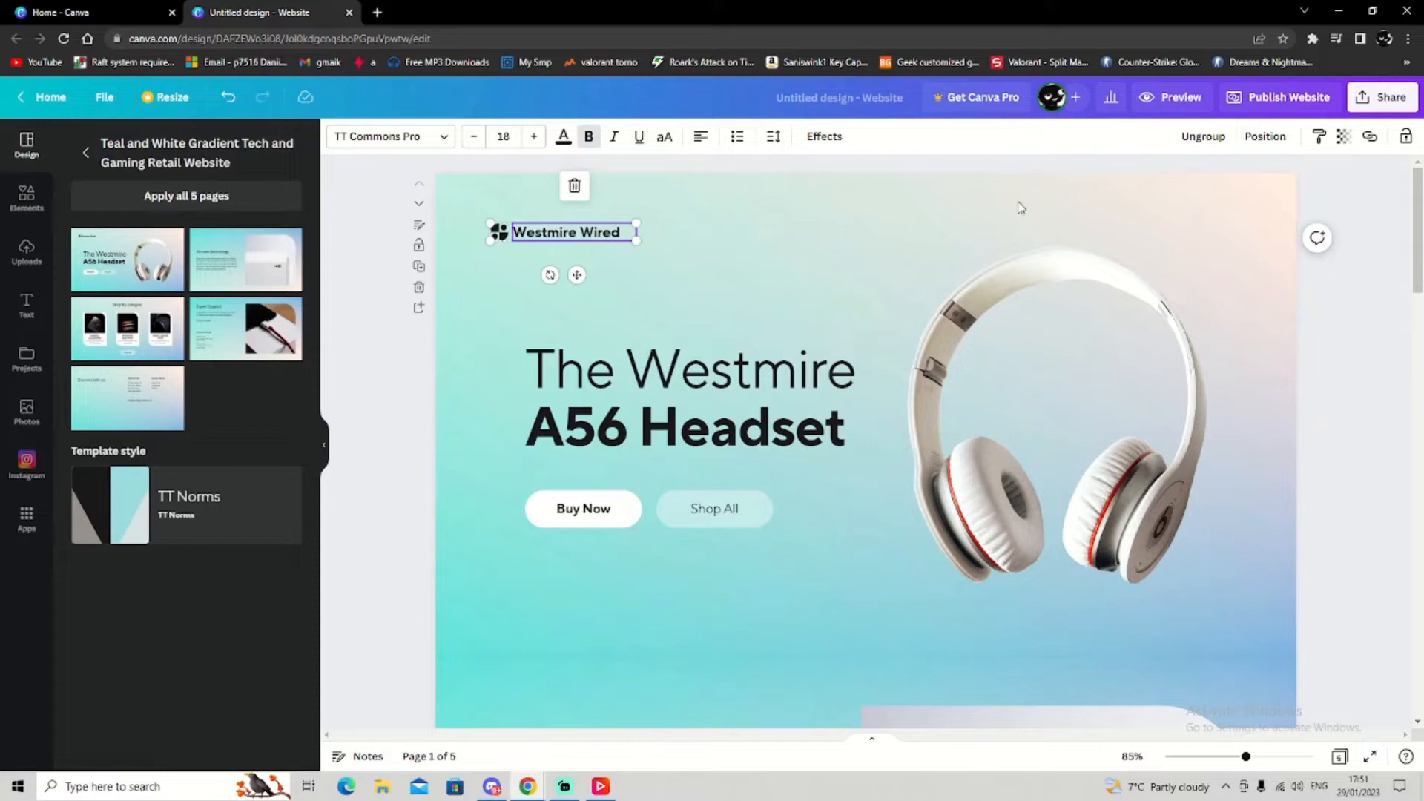
pyautogui.doubleClick(559, 232)
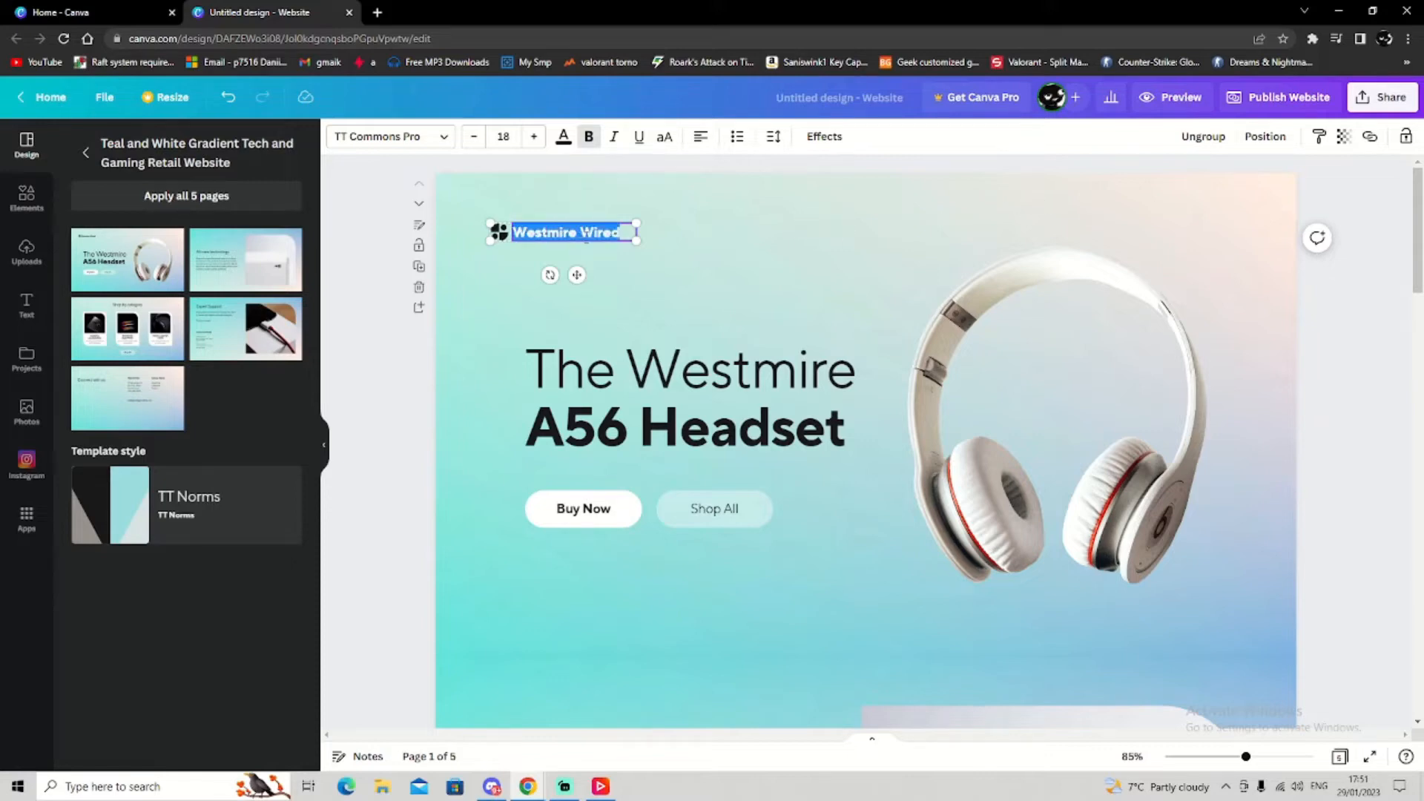
pyautogui.press('BackSpace')
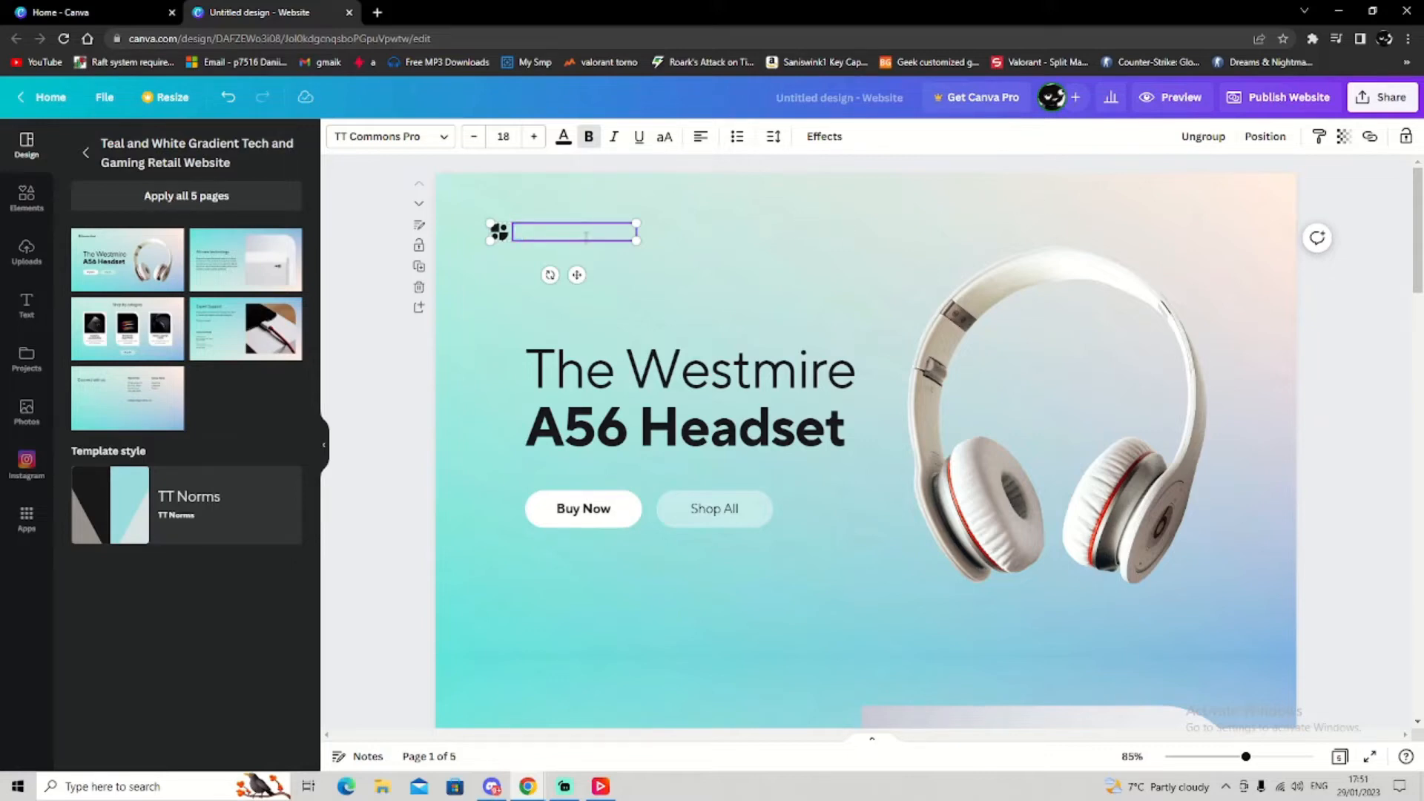
pyautogui.write('DAnbeats')
pyautogui.click(772, 223)
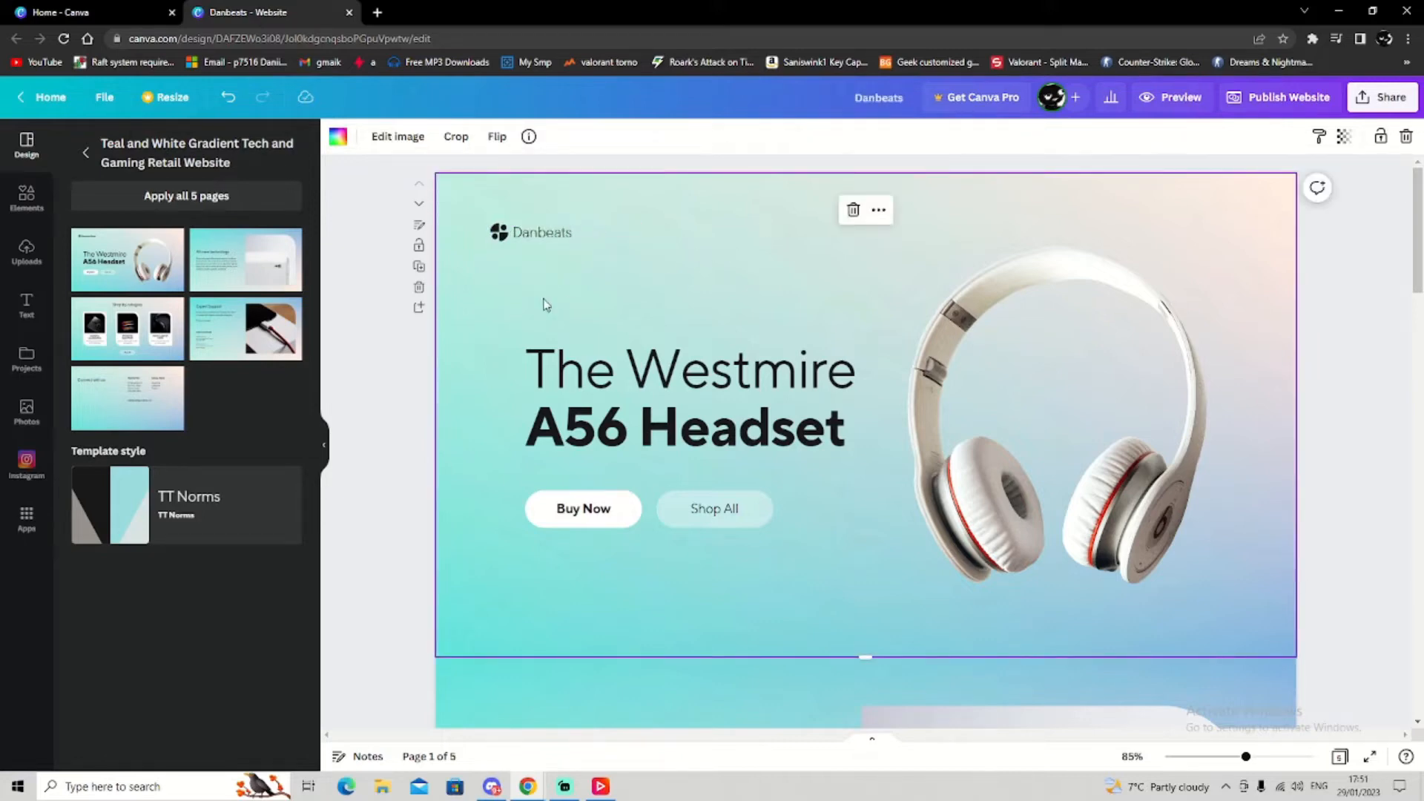
pyautogui.click(503, 238)
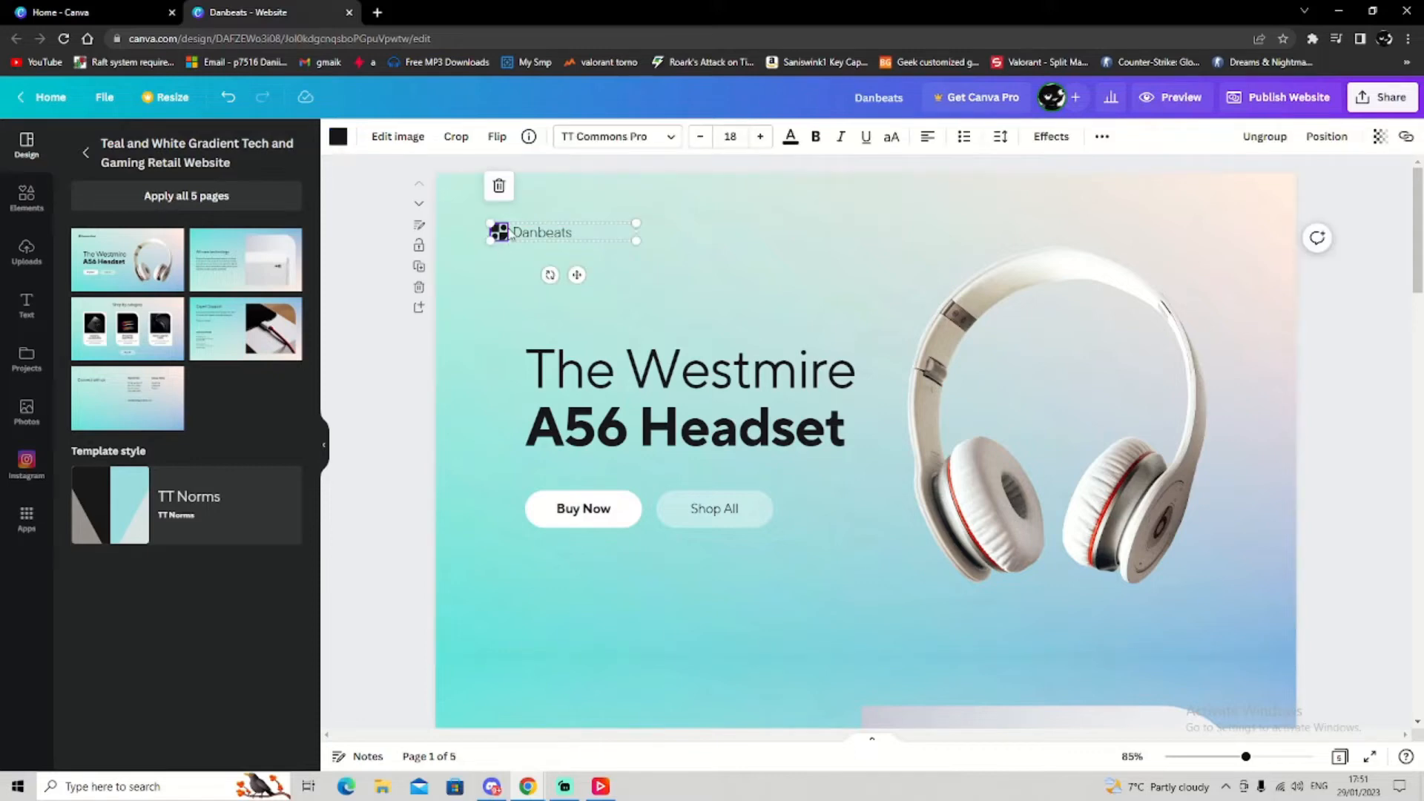
pyautogui.click(467, 320)
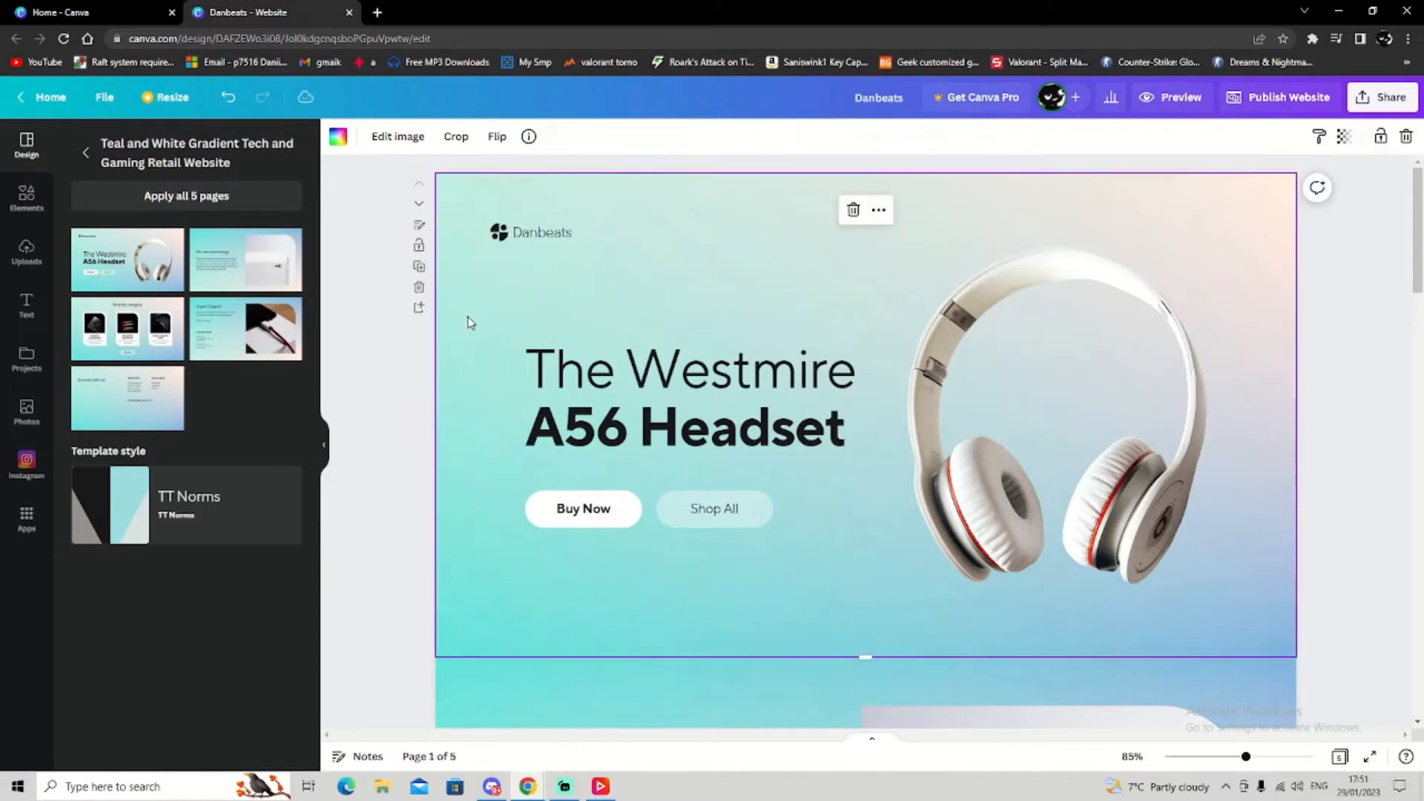
# Replace "Westmire" in the first page's main heading with "DanBeats", keeping "The" and "A56 Headset"
pyautogui.click(771, 365)
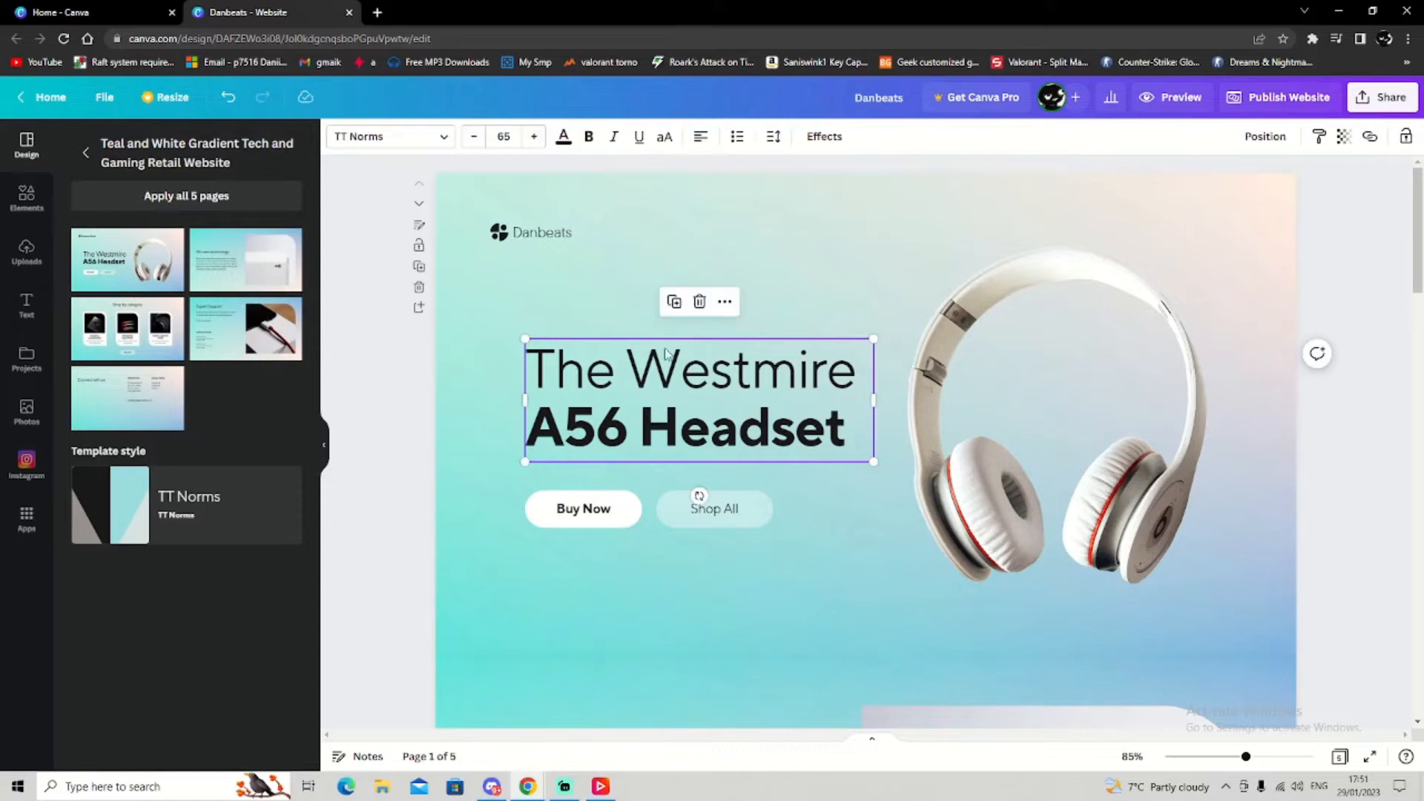
pyautogui.click(811, 407)
pyautogui.click(825, 371)
pyautogui.moveTo(854, 385); pyautogui.dragTo(646, 375)
pyautogui.press('BackSpace')
pyautogui.write('Dan')
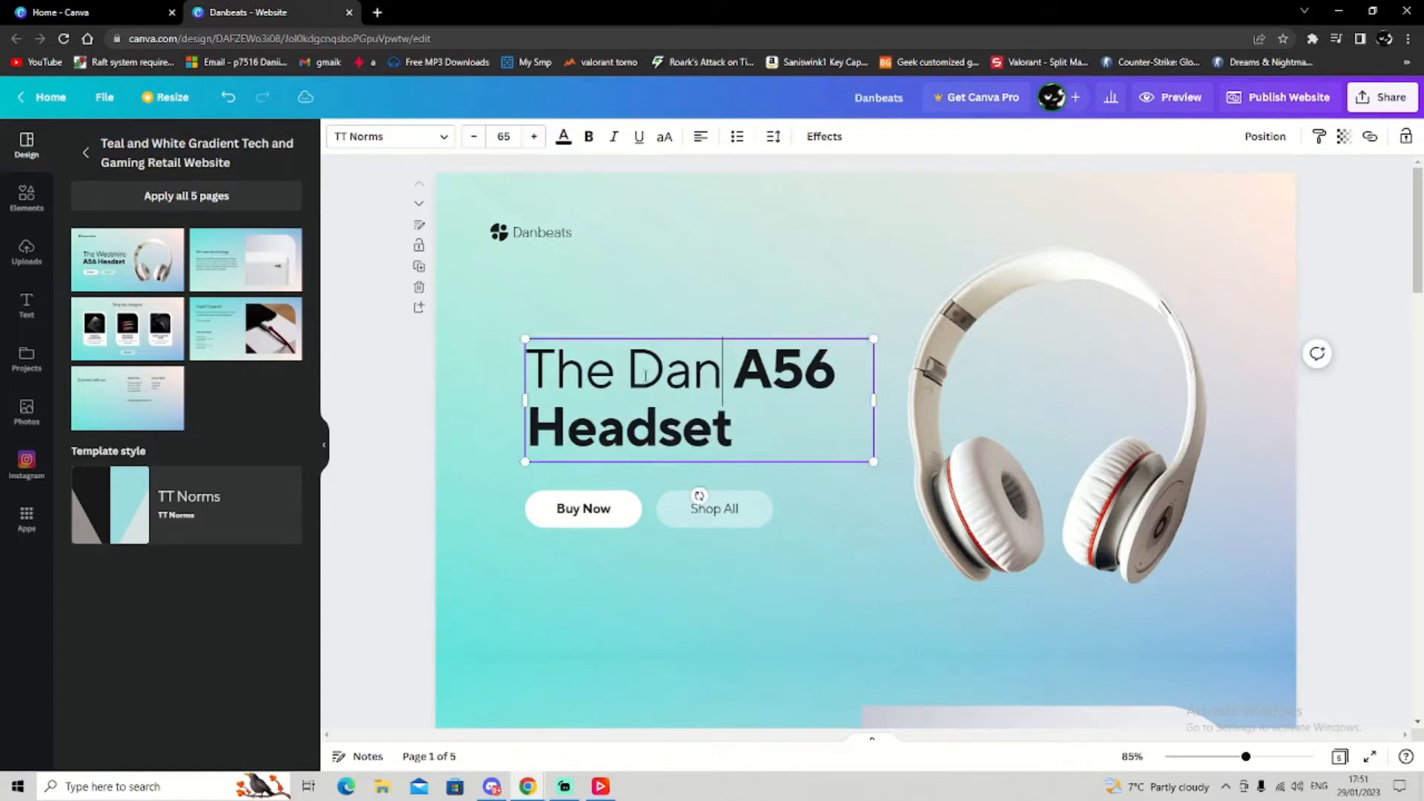
pyautogui.write('Beats')
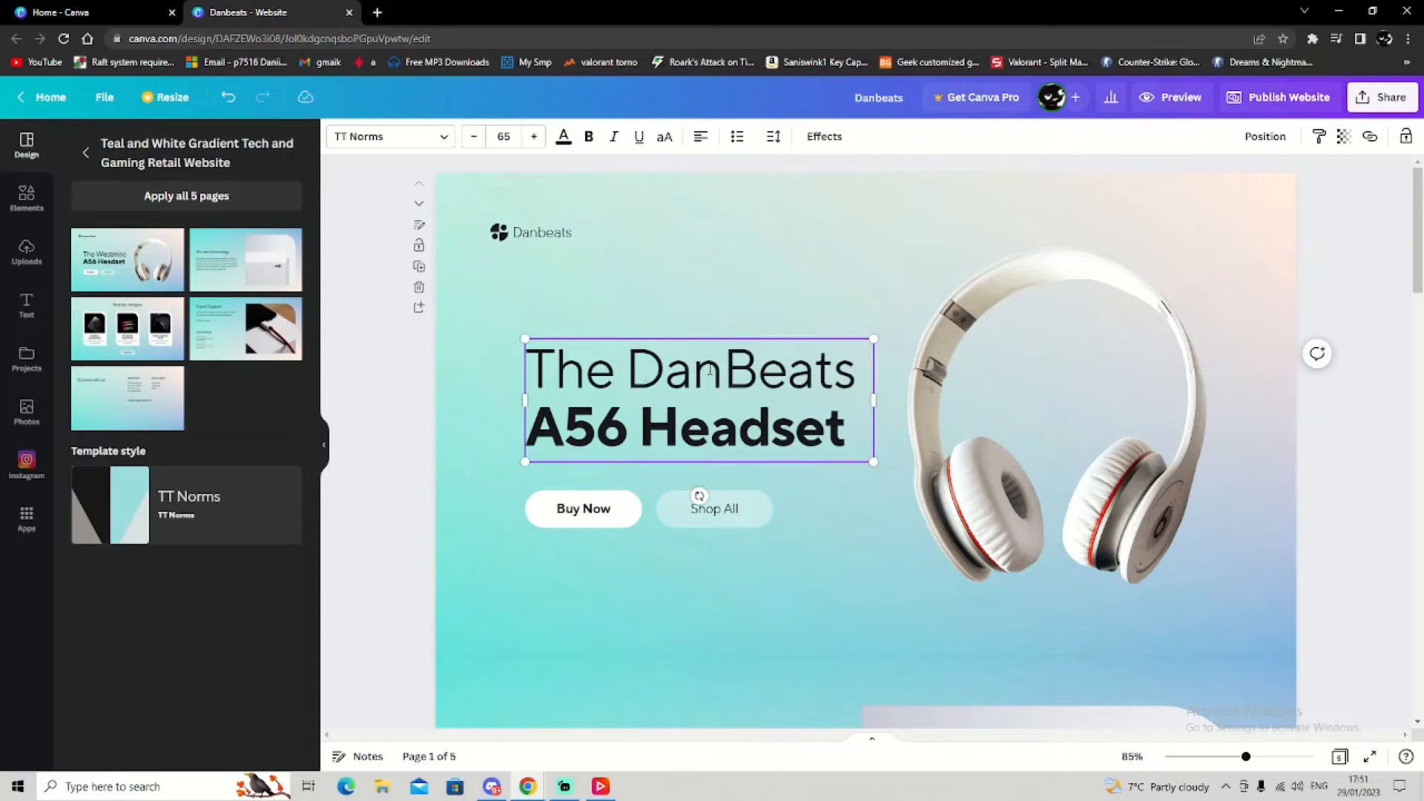
pyautogui.click(825, 285)
# Delete the headphones image from its grid on the first page and undo the deletion
pyautogui.click(627, 509)
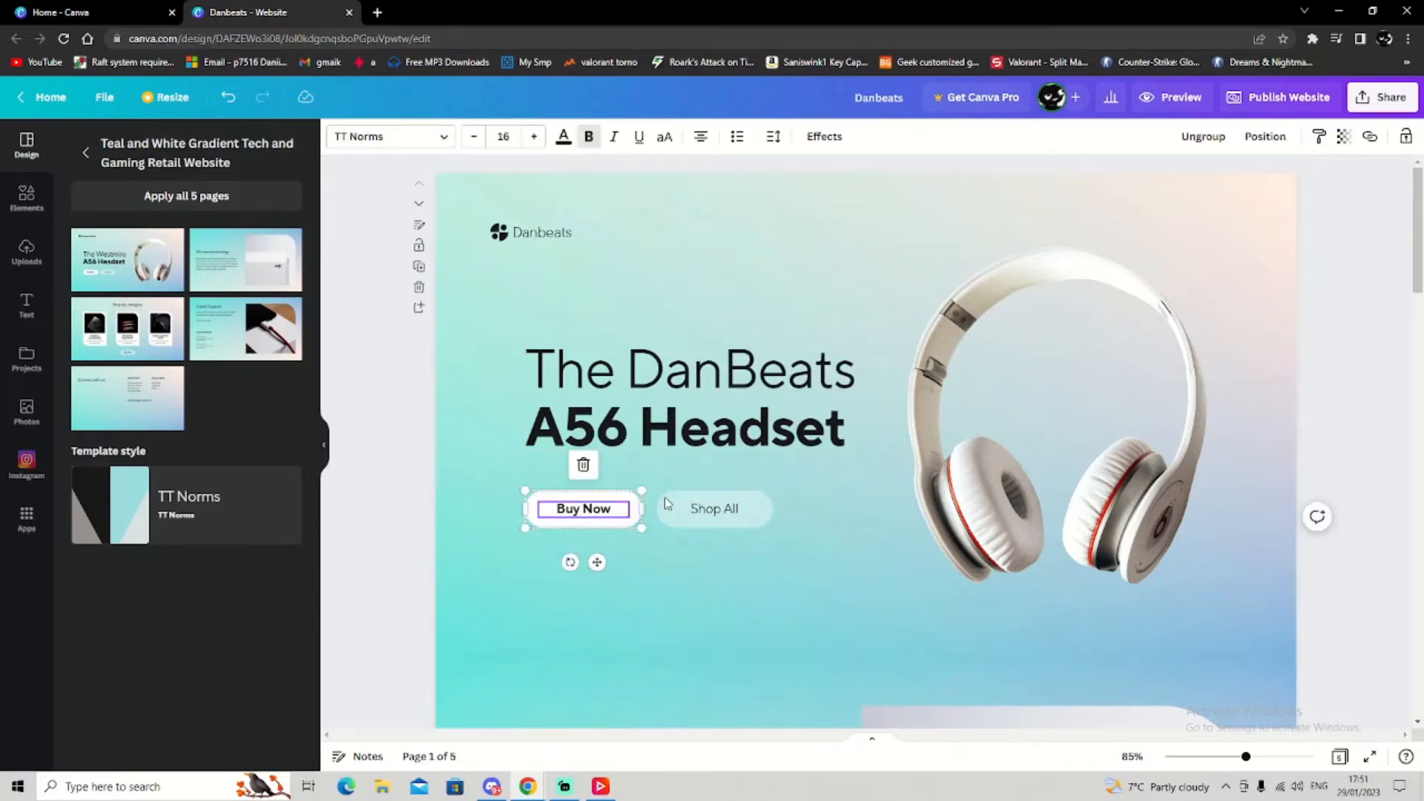
pyautogui.click(731, 509)
pyautogui.click(1042, 475)
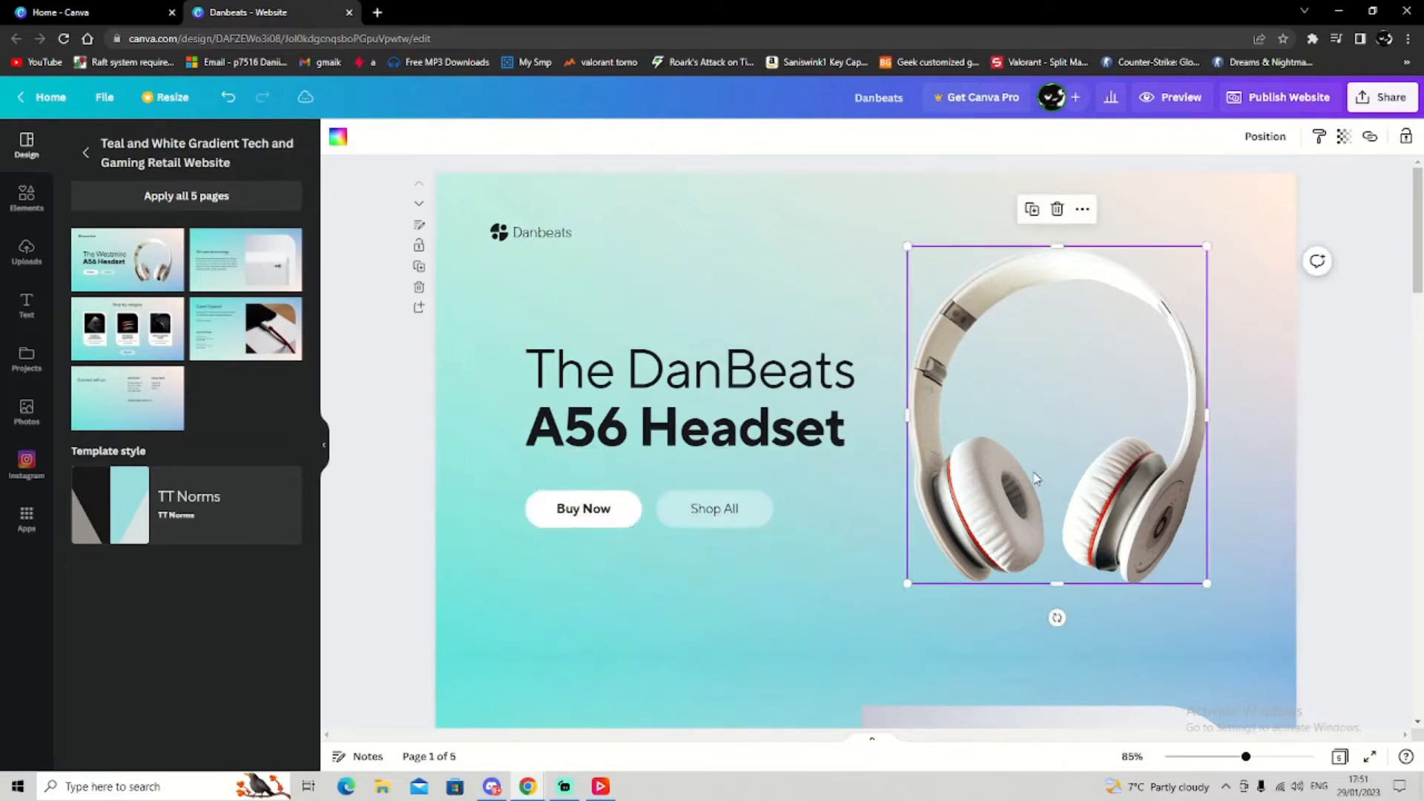
pyautogui.click(1058, 208)
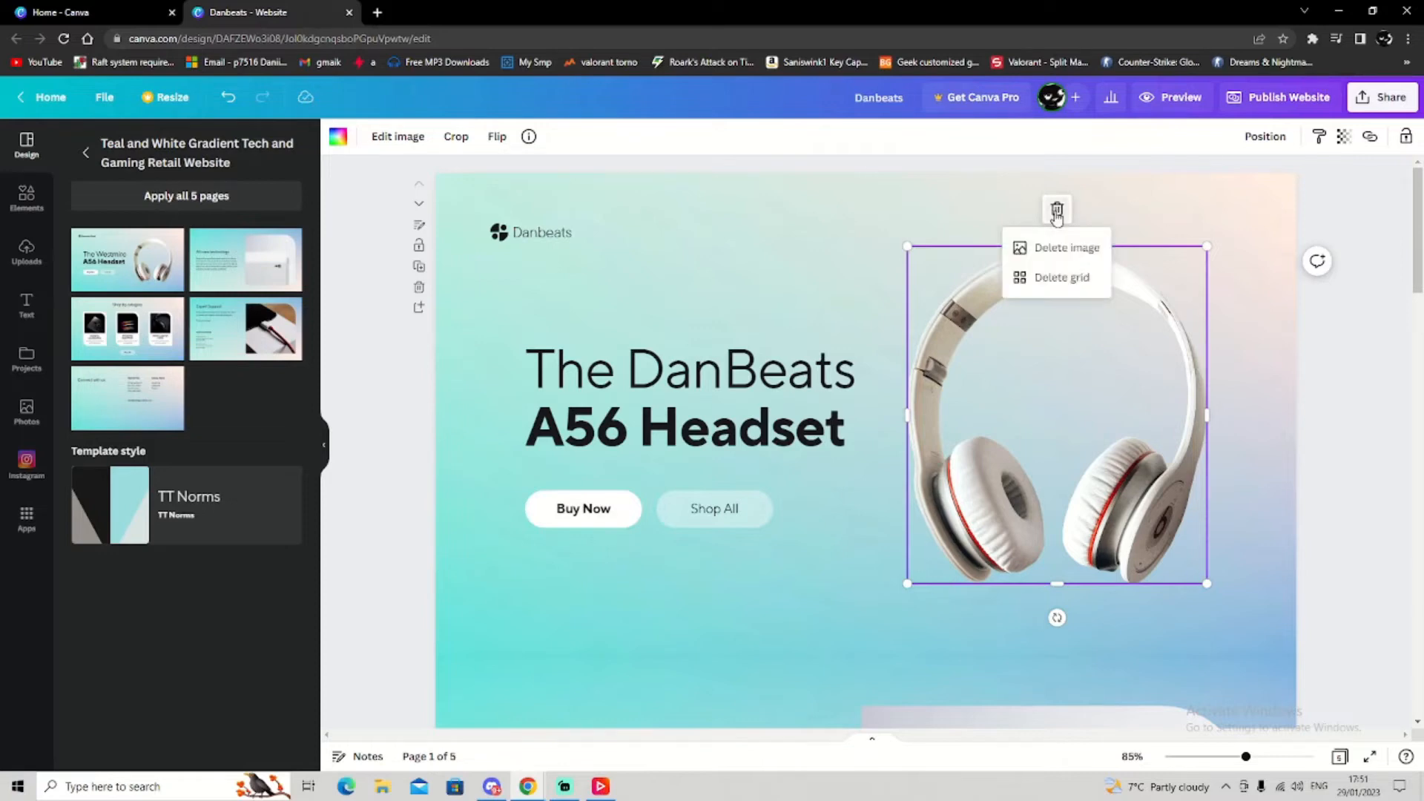
pyautogui.click(1068, 245)
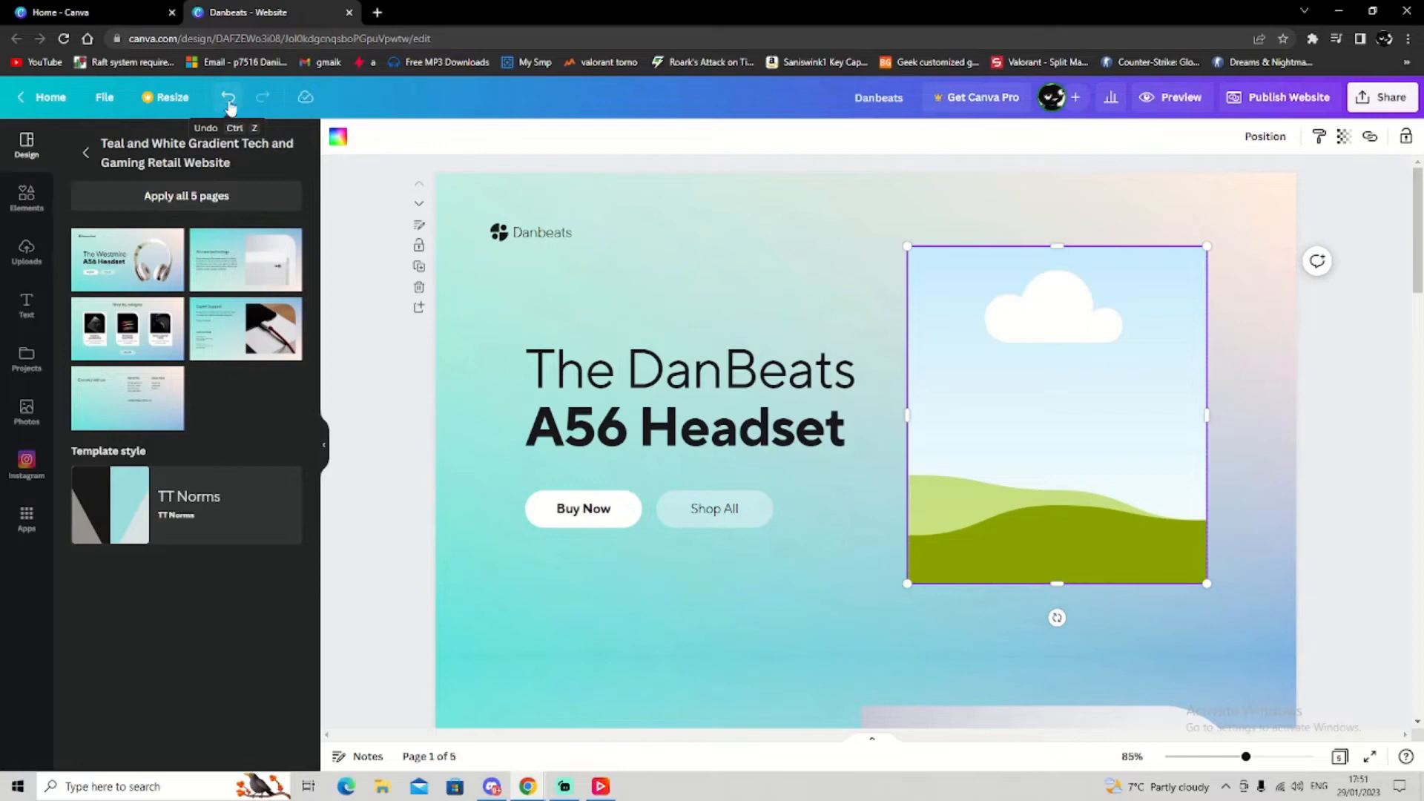
pyautogui.click(229, 99)
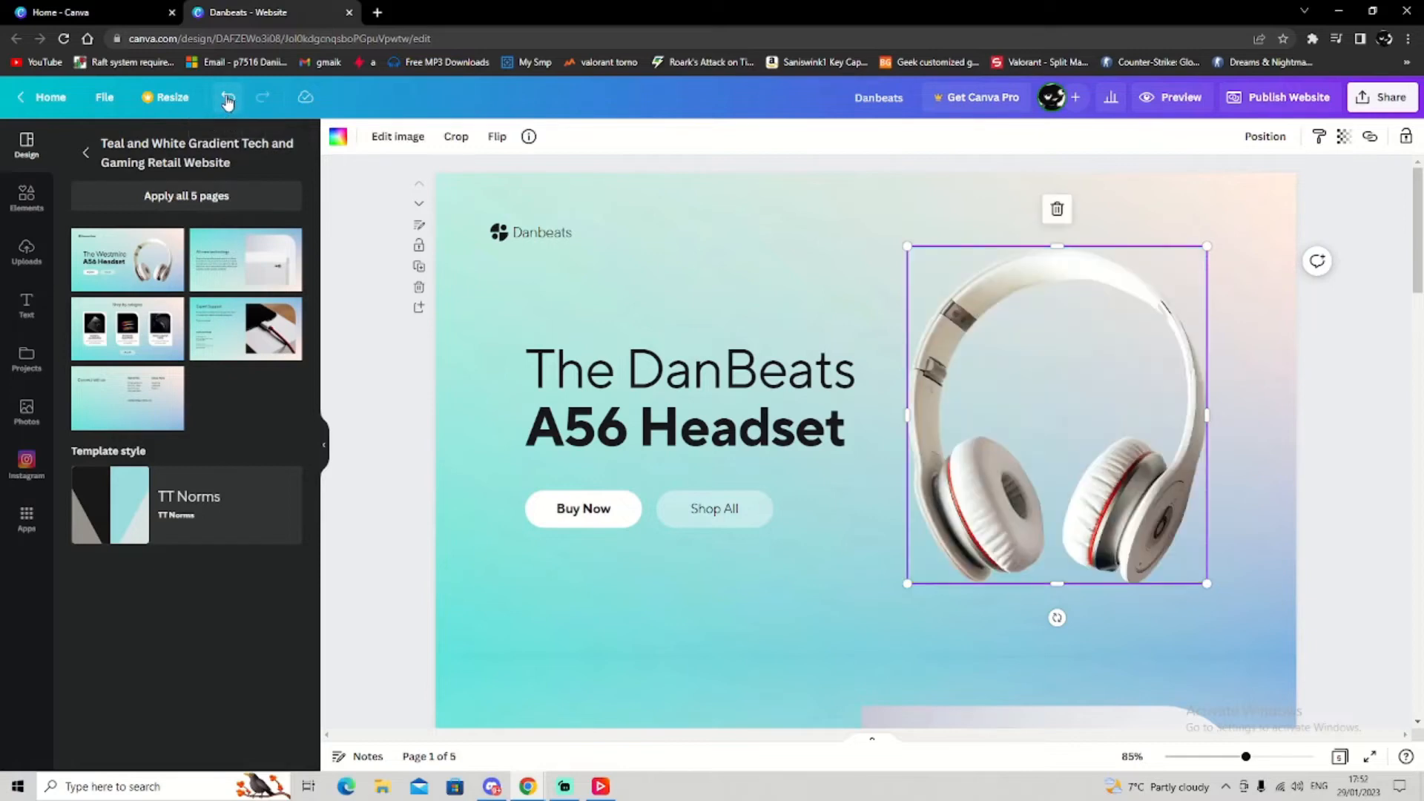
pyautogui.scroll(-1, 973, 445)
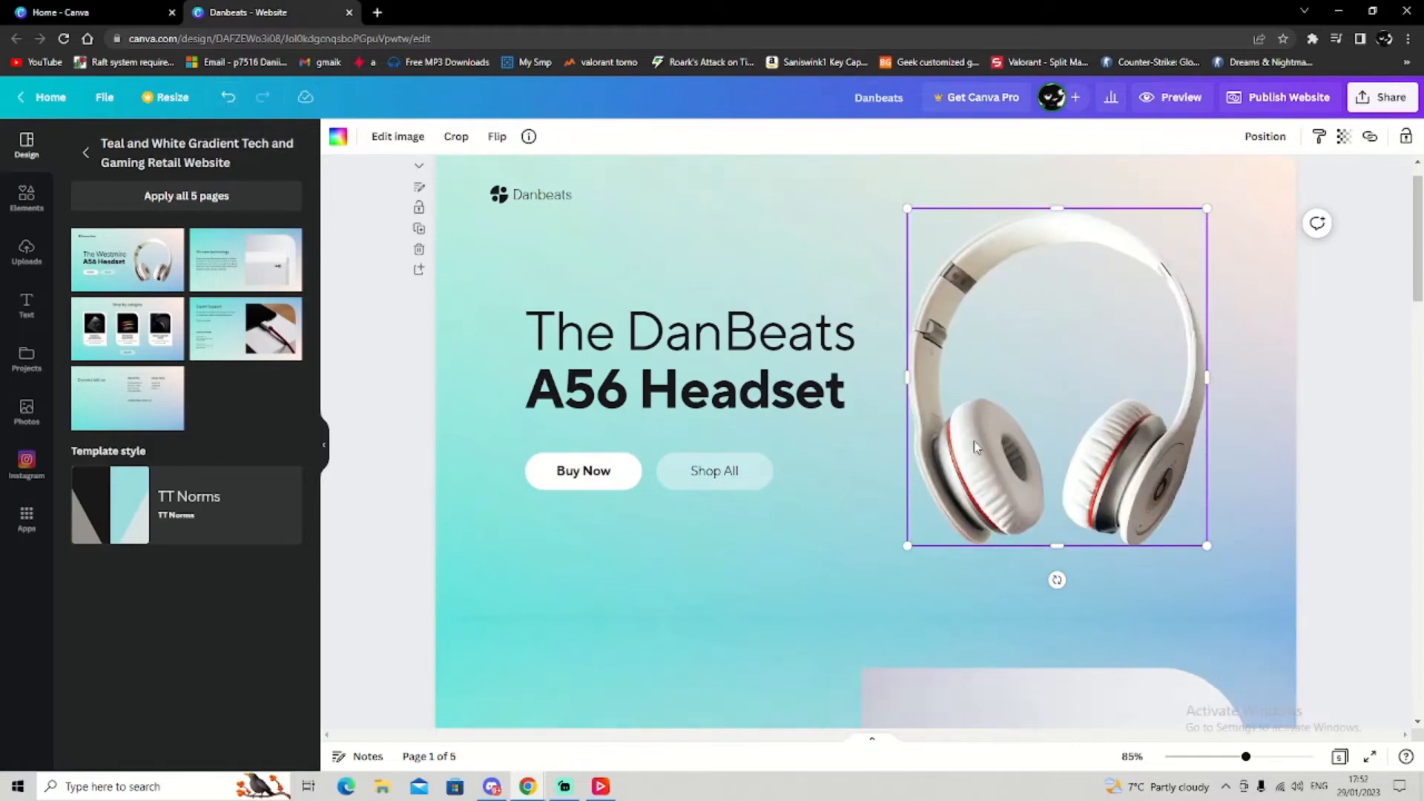
pyautogui.scroll(-4, 912, 435)
pyautogui.scroll(4, 833, 423)
pyautogui.scroll(-4, 834, 423)
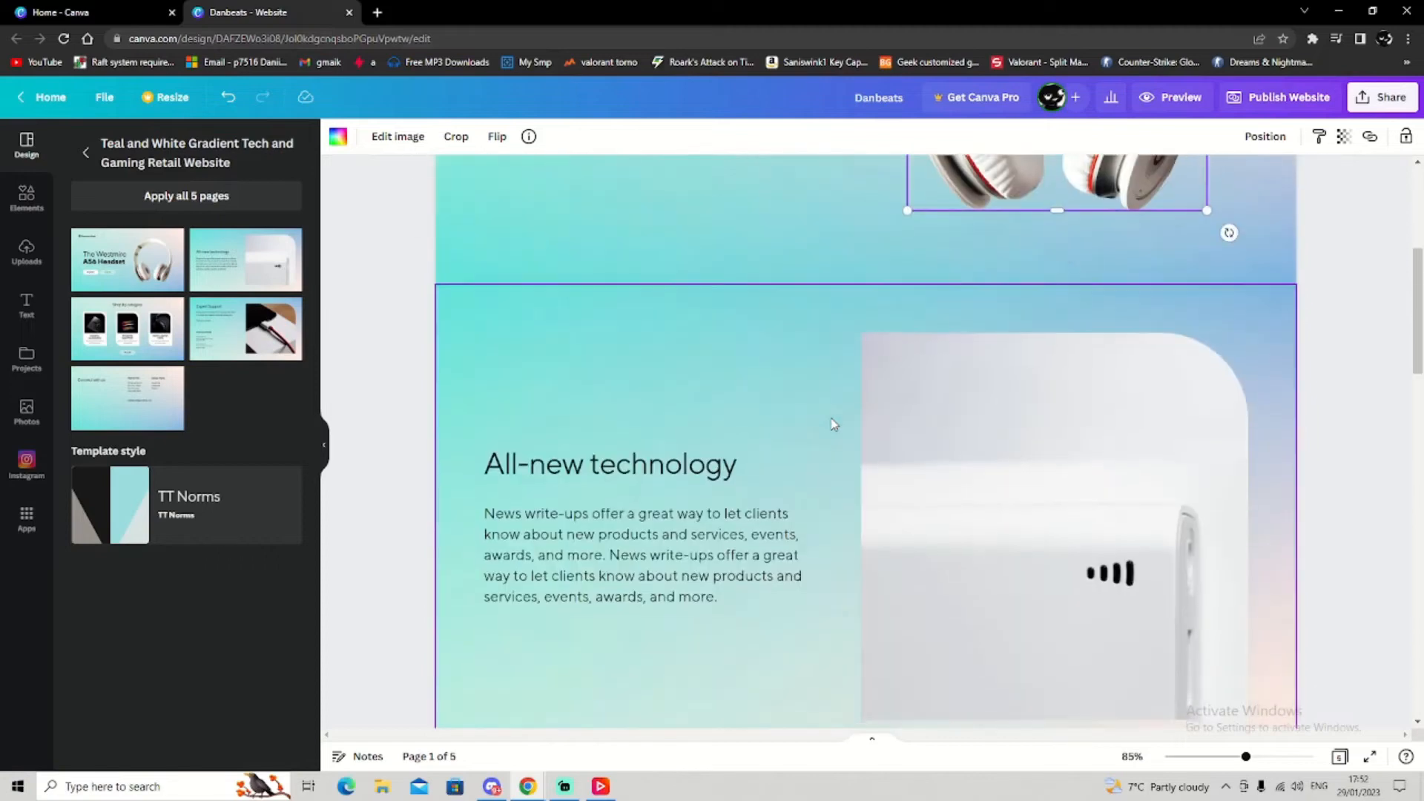
pyautogui.scroll(-4, 833, 423)
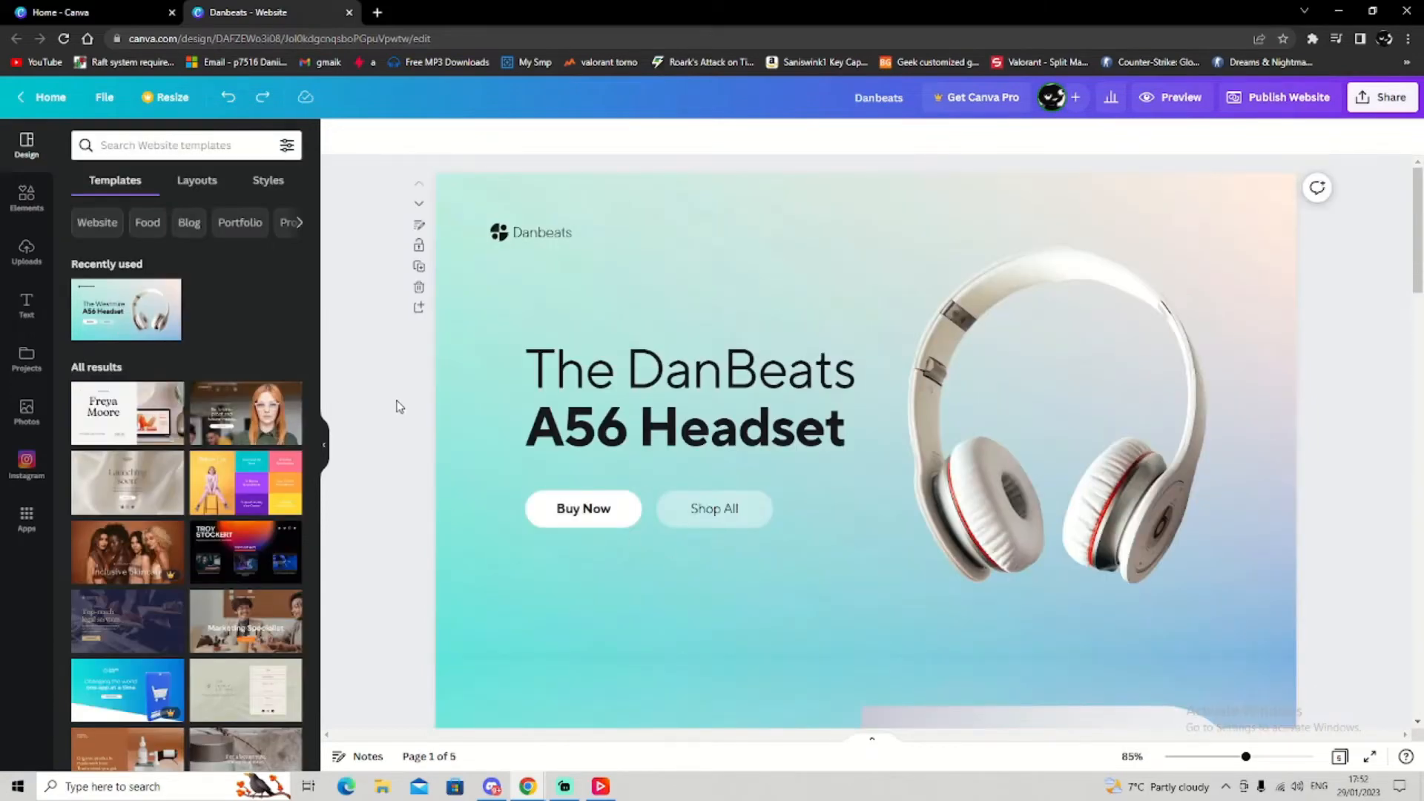
# Change the first page's background from the gradient image to the solid red from the headphones photo colours
pyautogui.click(490, 382)
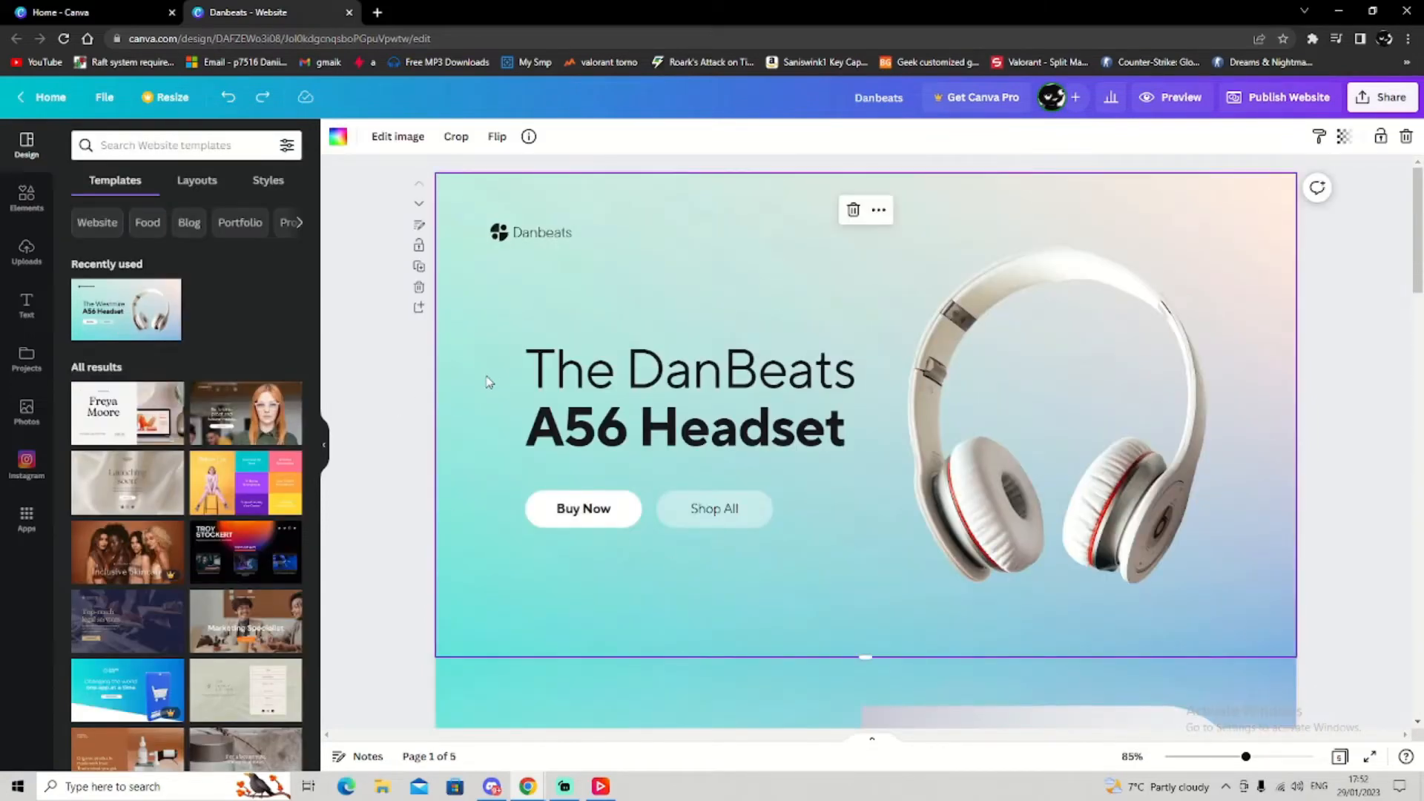
pyautogui.click(339, 140)
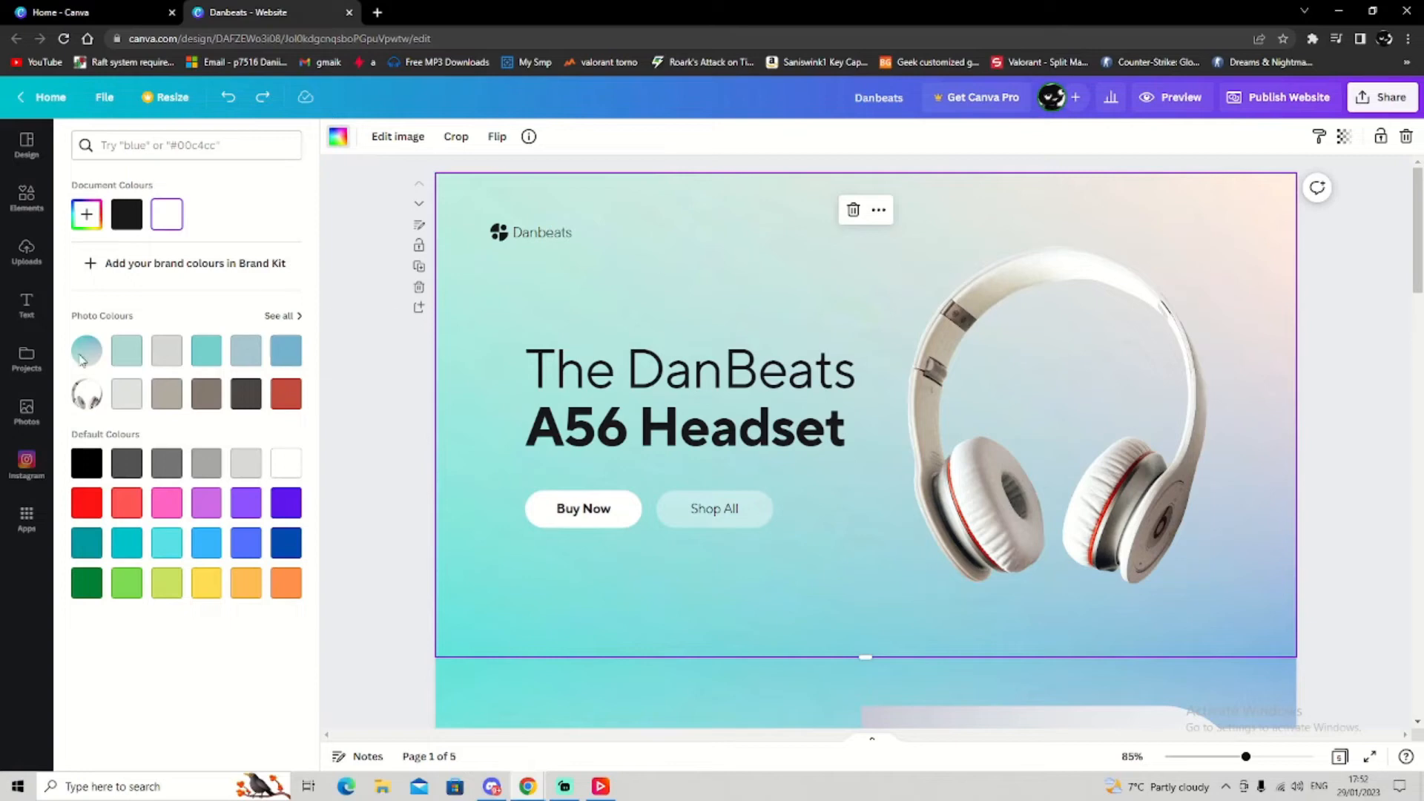
pyautogui.click(153, 357)
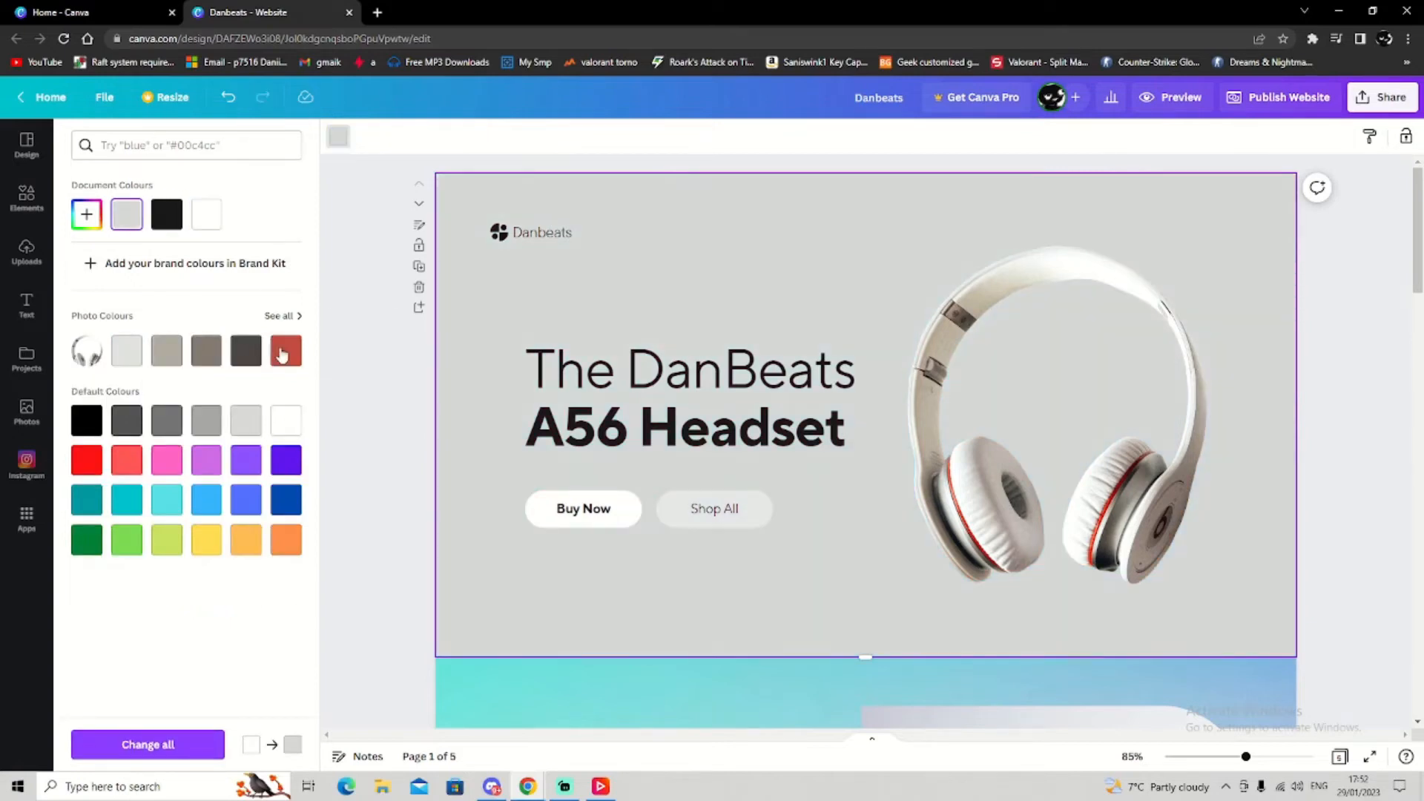
pyautogui.click(286, 353)
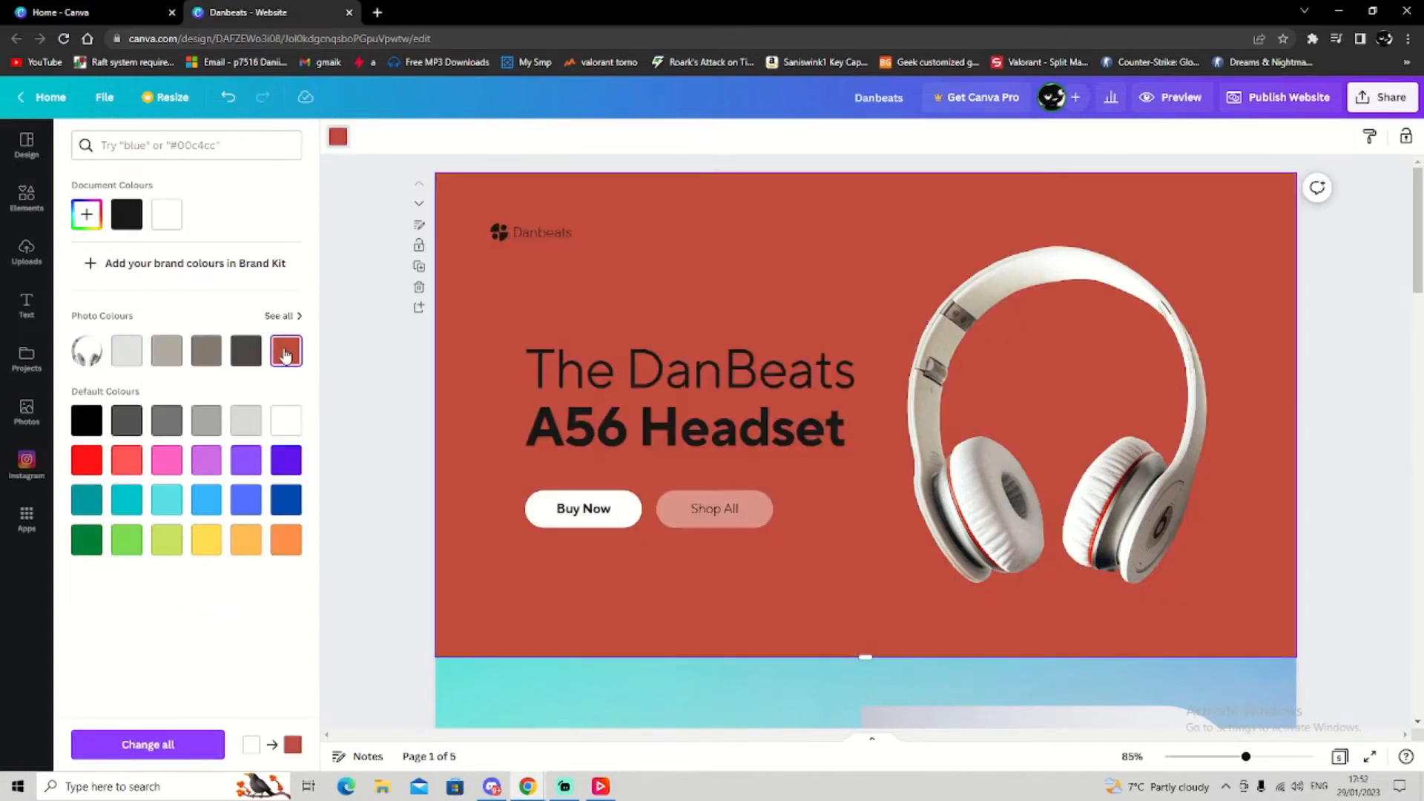
# Undo the red background change on the first page
pyautogui.click(228, 101)
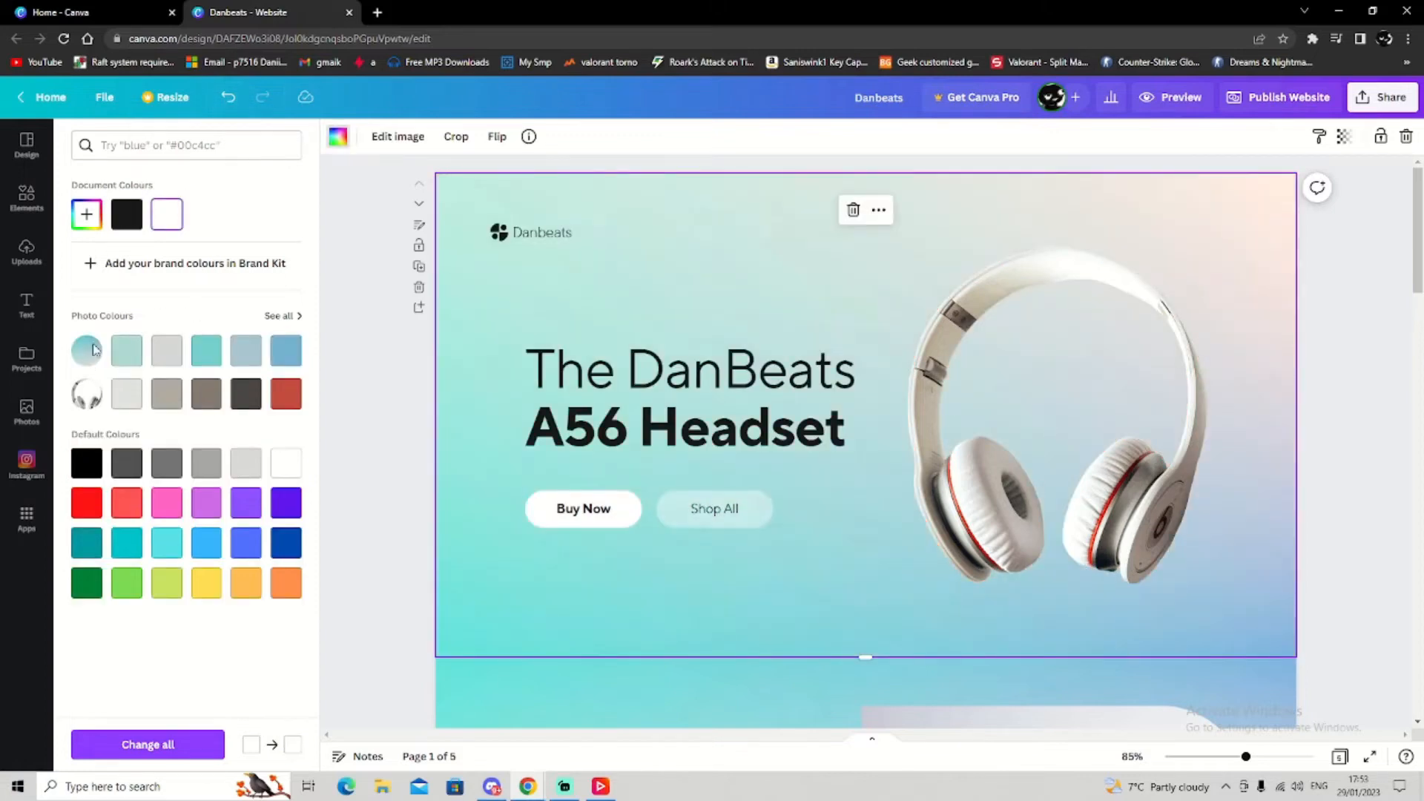
# In the last page's Social Media list, enter the account holder's name after "Facebook:" and add colons after Instagram and Twitter
pyautogui.scroll(-6, 723, 445)
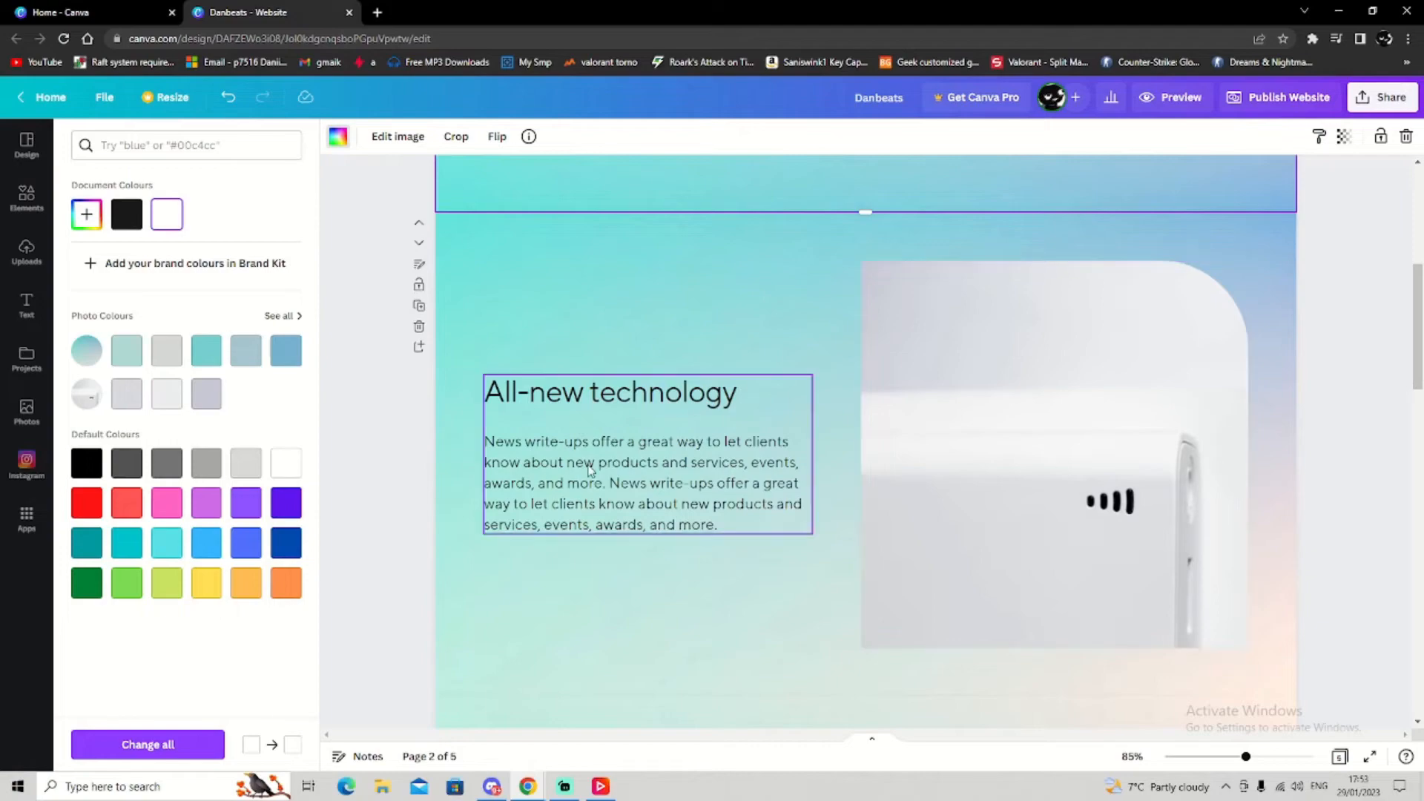
pyautogui.scroll(-5, 666, 454)
pyautogui.scroll(-5, 666, 448)
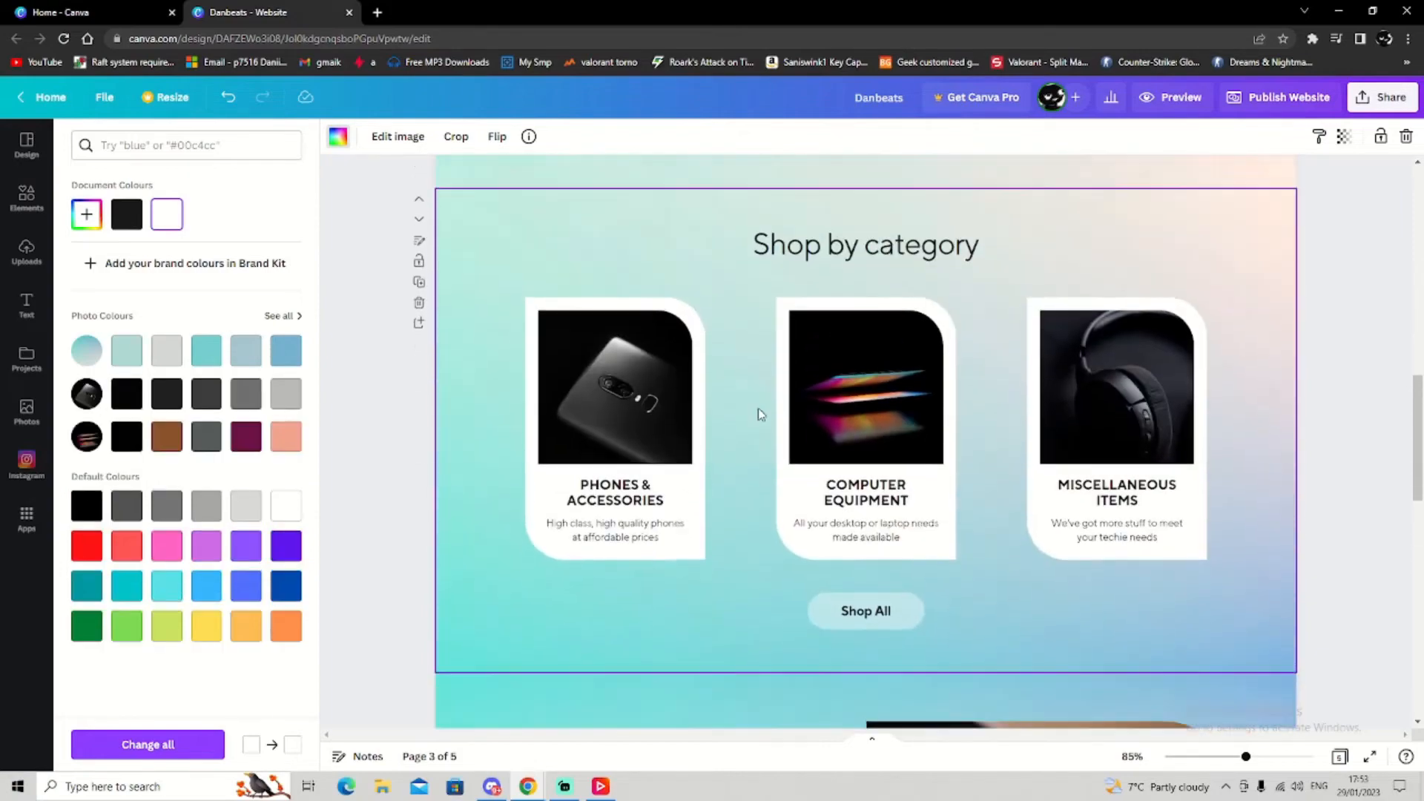
pyautogui.scroll(-7, 718, 291)
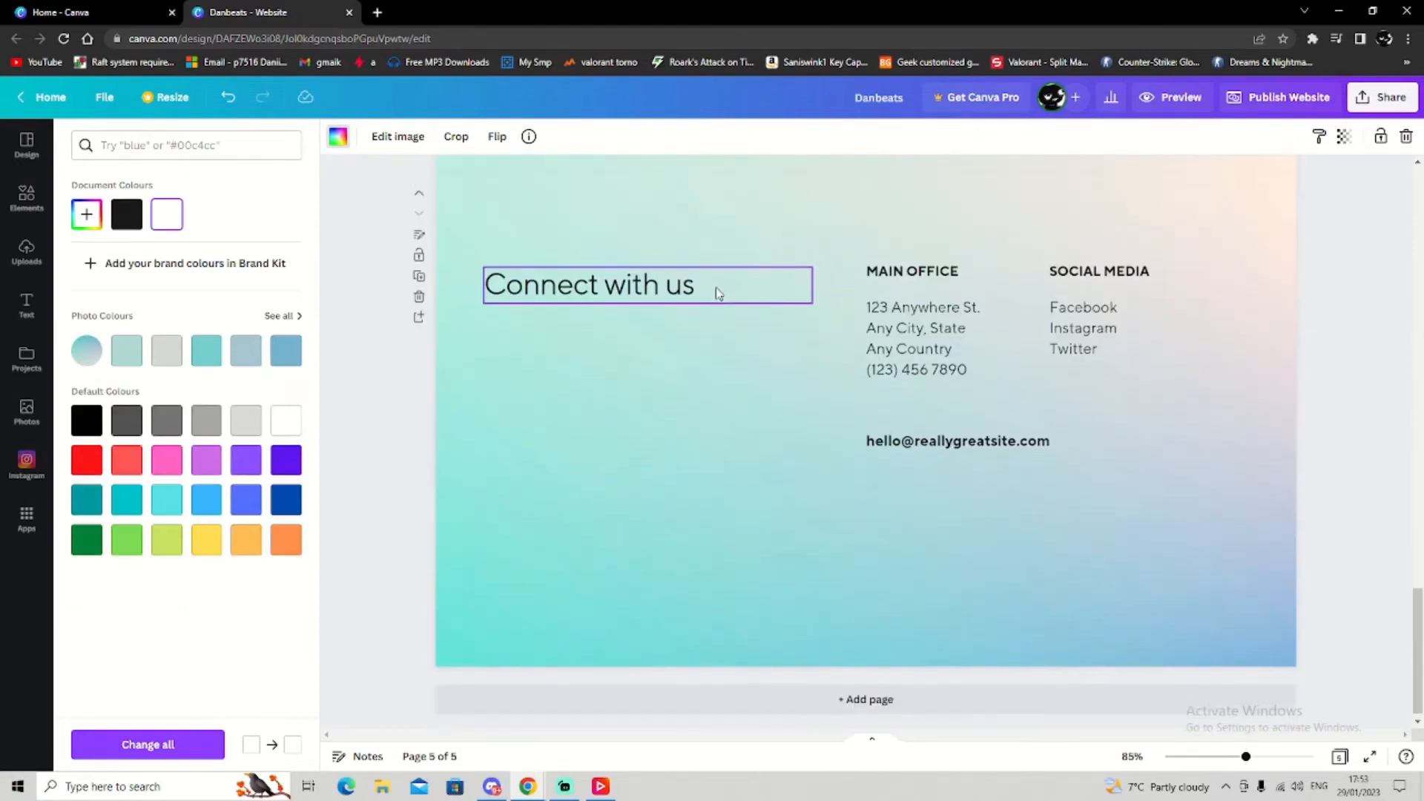
pyautogui.scroll(2, 473, 436)
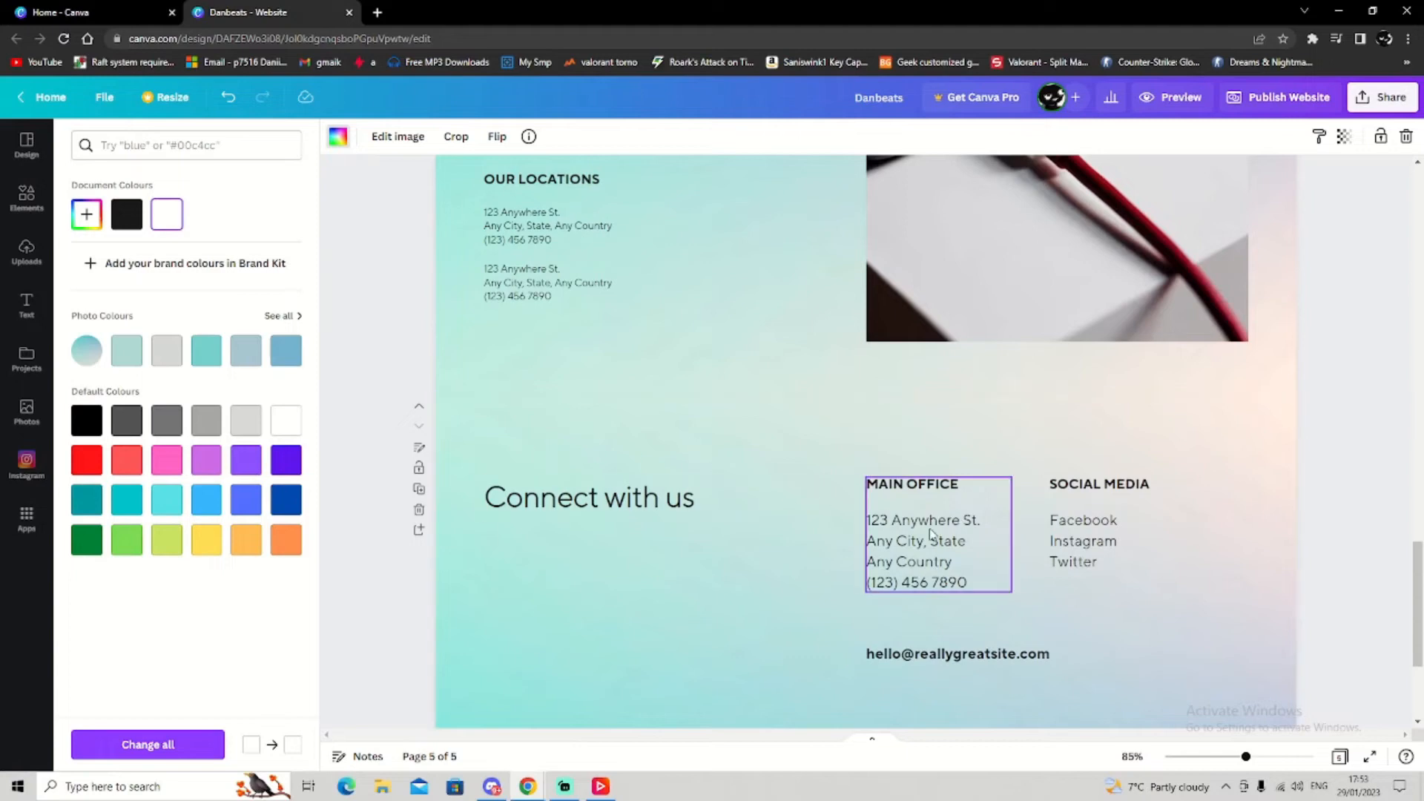
pyautogui.click(1150, 521)
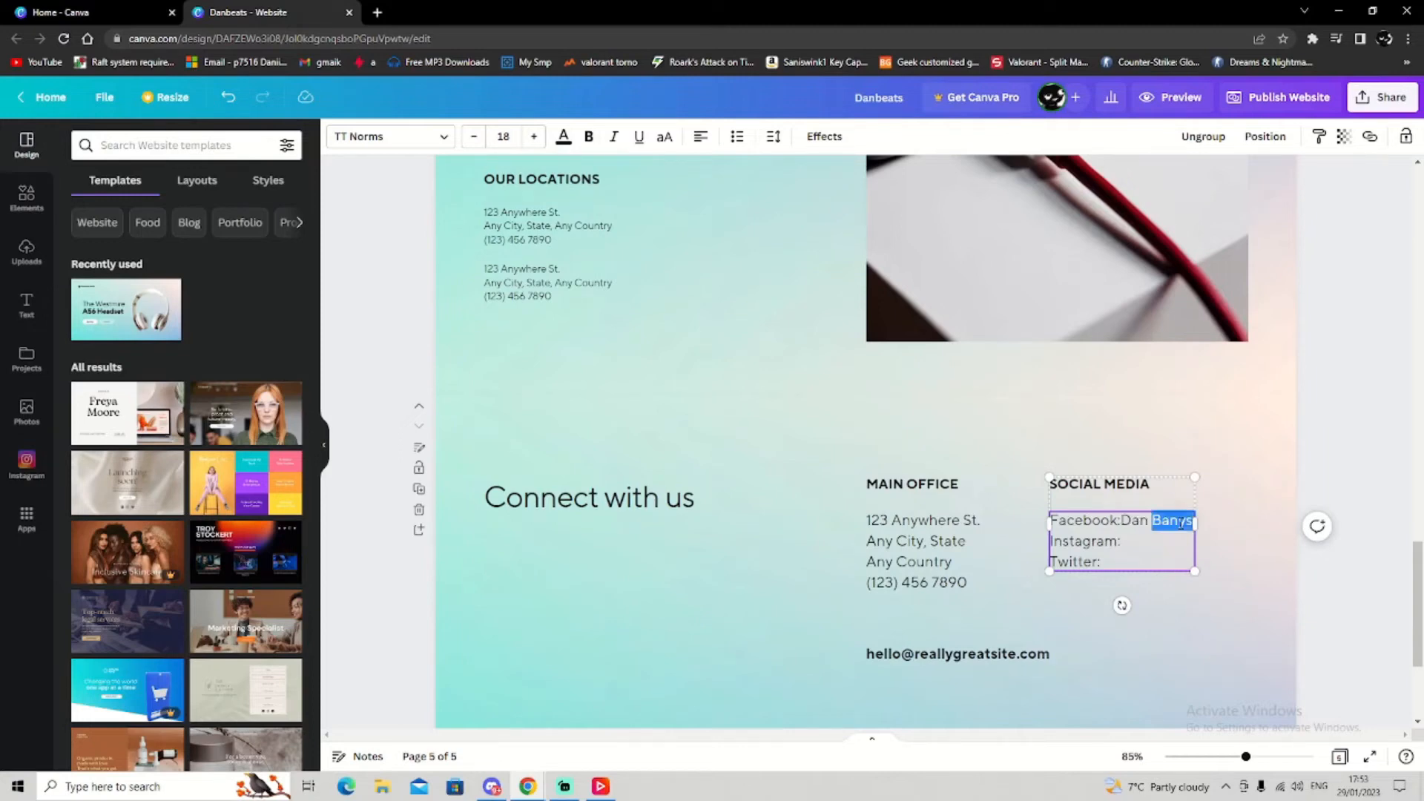
# Delete the Social Media text group from the last page
pyautogui.click(1172, 523)
pyautogui.moveTo(1042, 474); pyautogui.dragTo(1192, 605)
pyautogui.click(1194, 603)
pyautogui.moveTo(1035, 458); pyautogui.dragTo(1201, 635)
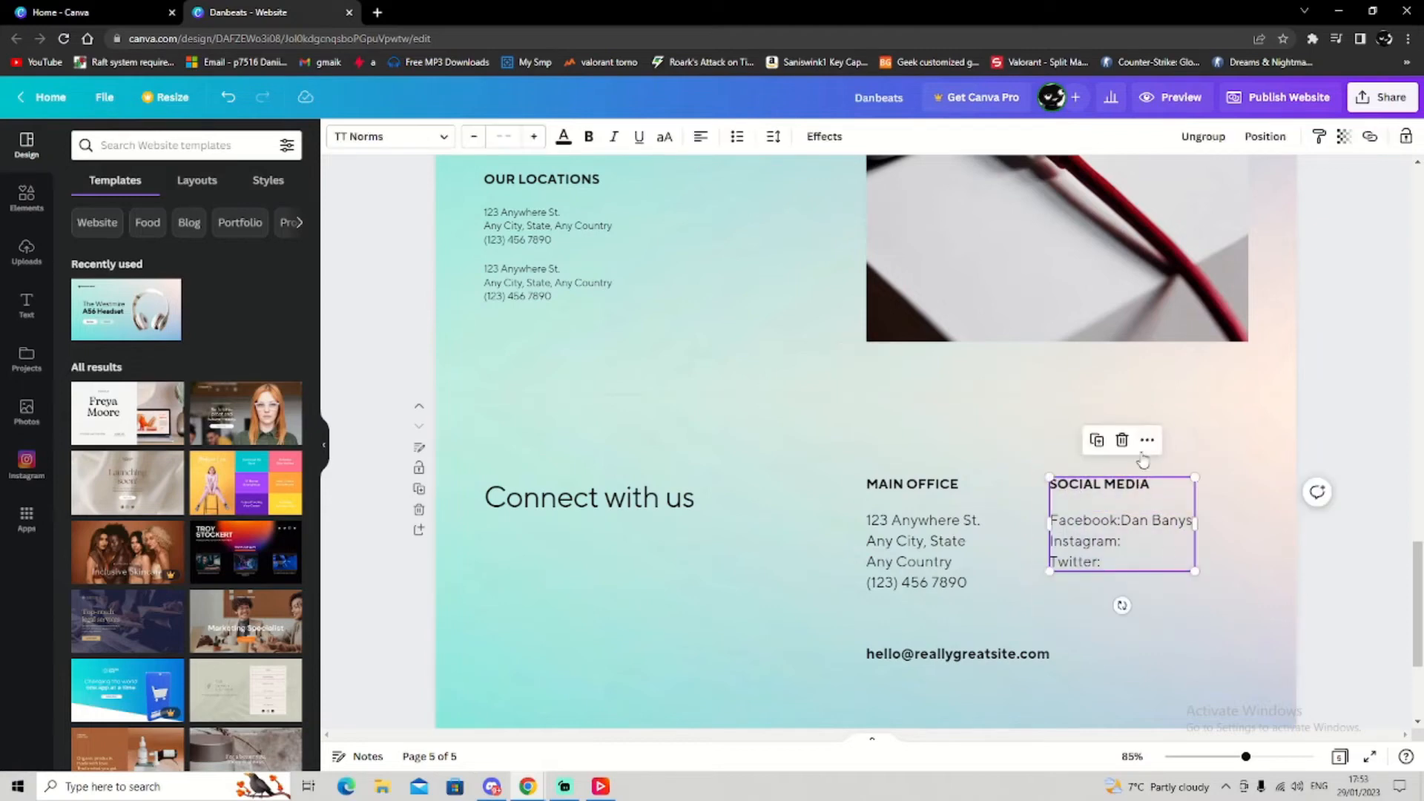
pyautogui.click(1120, 436)
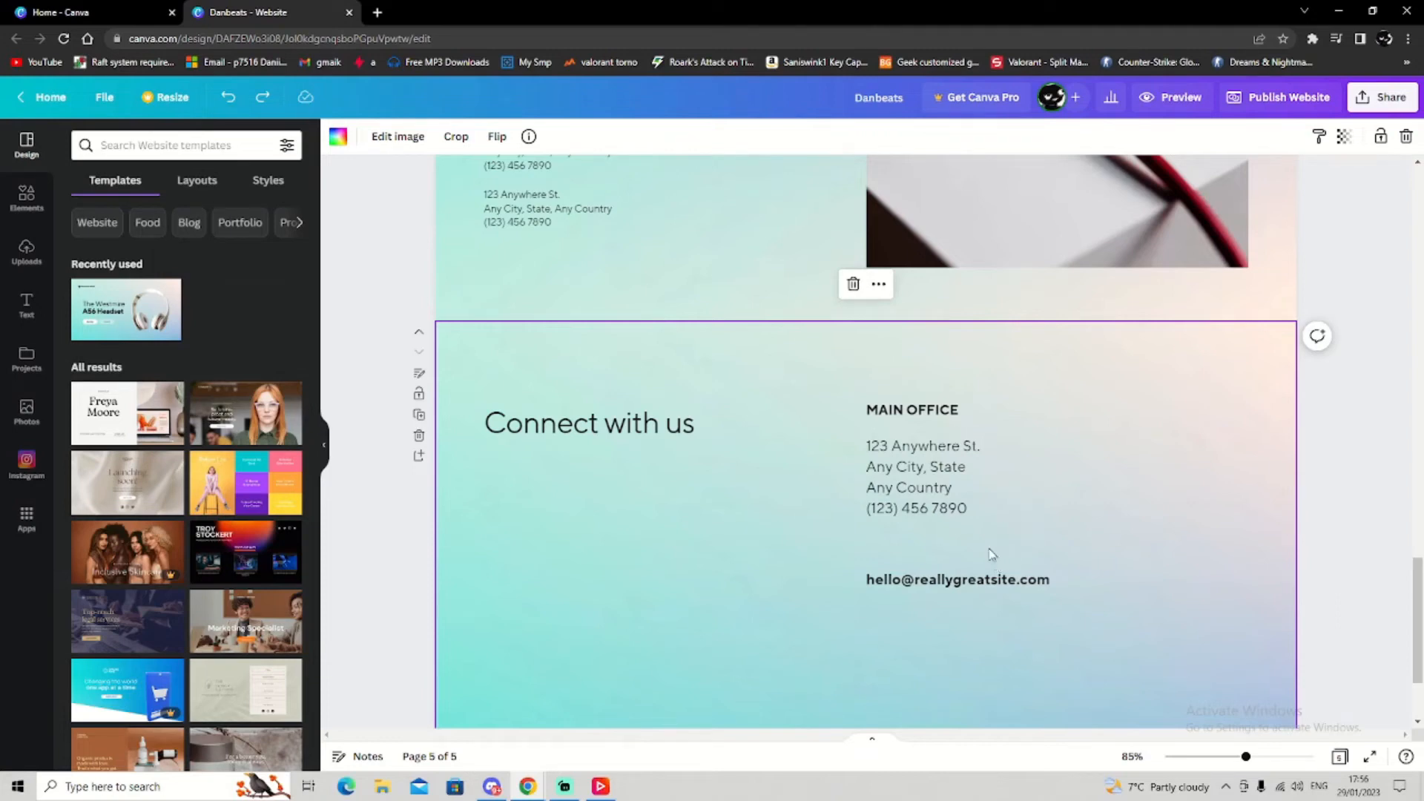
# Replace the placeholder e-mail on the last page with the site's contact e-mail address in regular weight
pyautogui.click(939, 583)
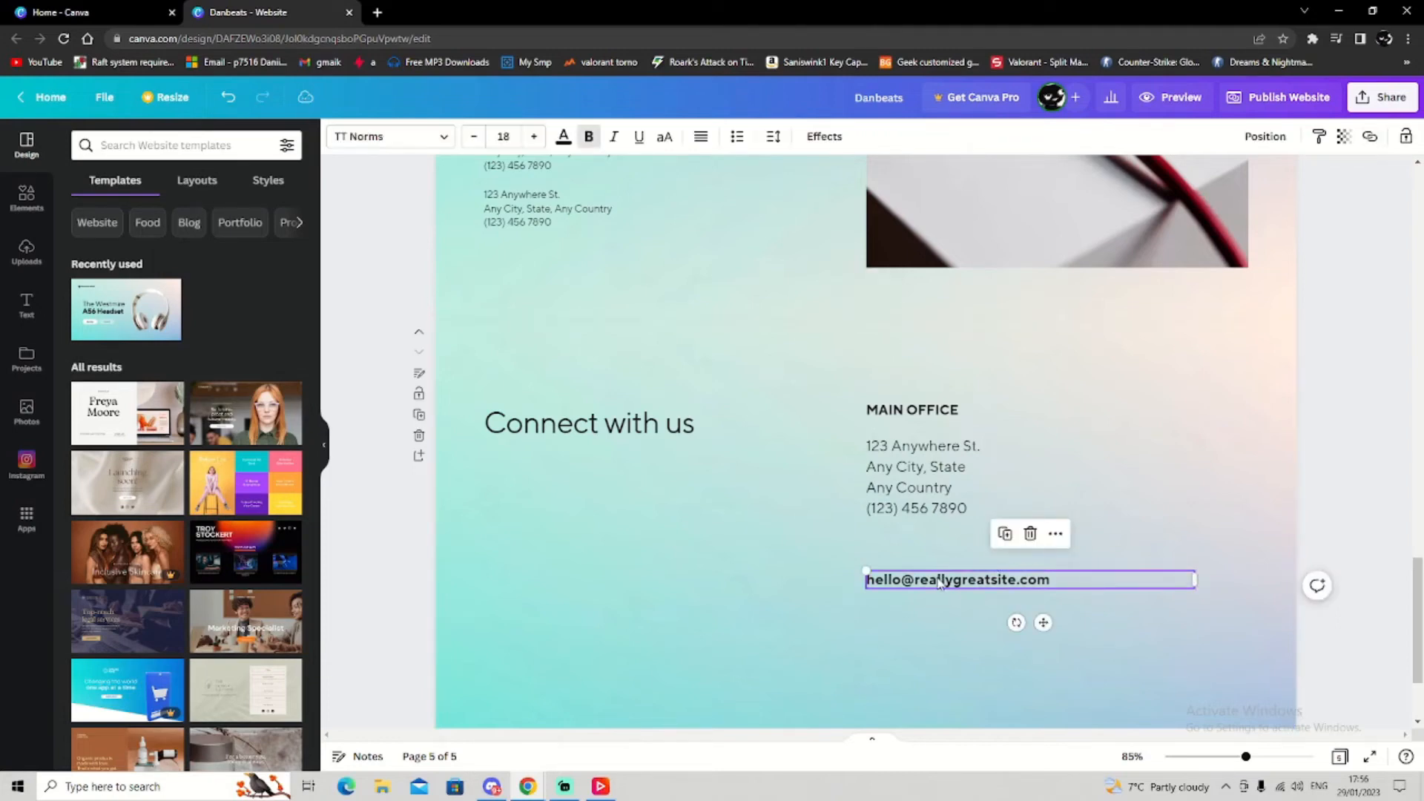
pyautogui.click(1026, 567)
pyautogui.click(1006, 577)
pyautogui.click(1006, 577)
pyautogui.press('BackSpace')
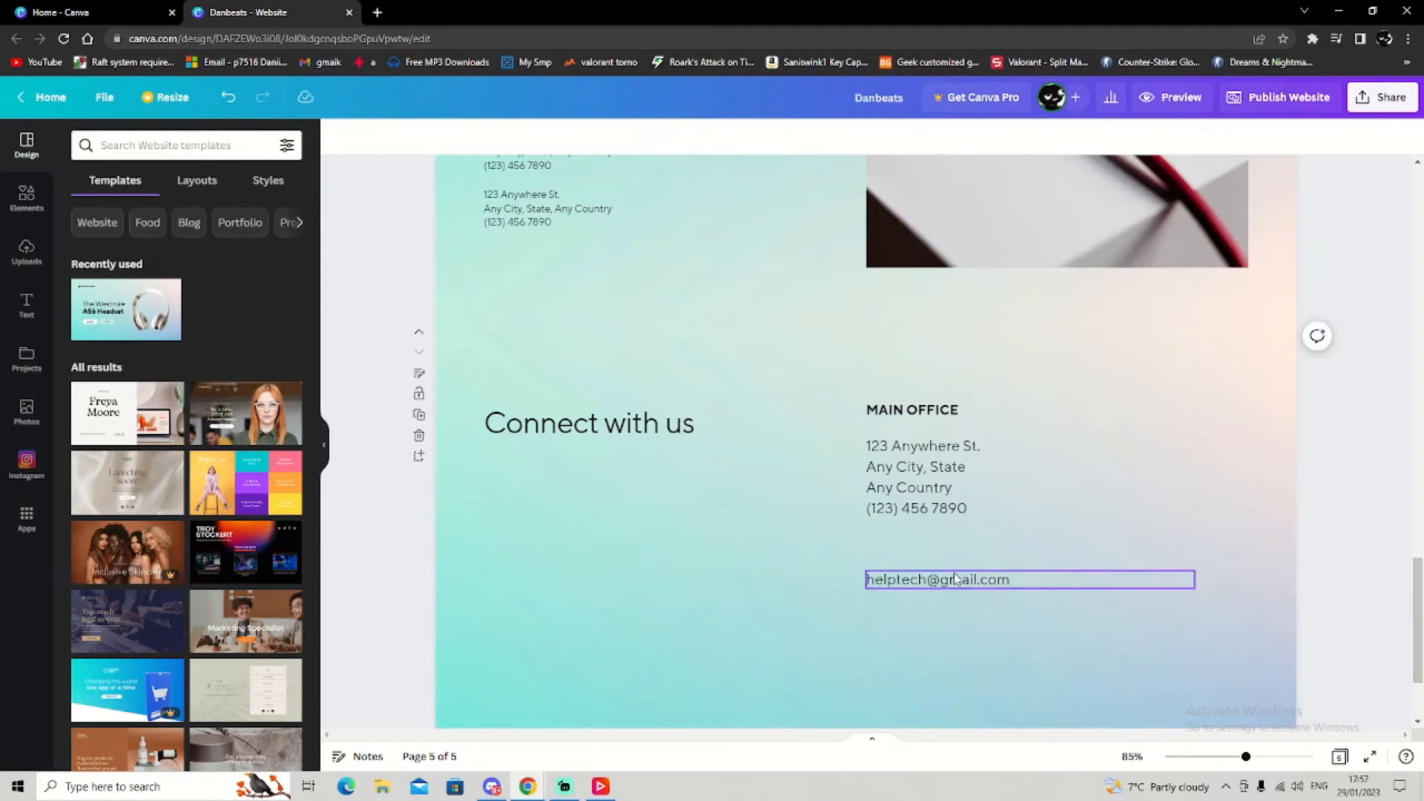
# Delete the Main Office address text and its heading from the last page
pyautogui.scroll(1, 998, 520)
pyautogui.scroll(-3, 998, 519)
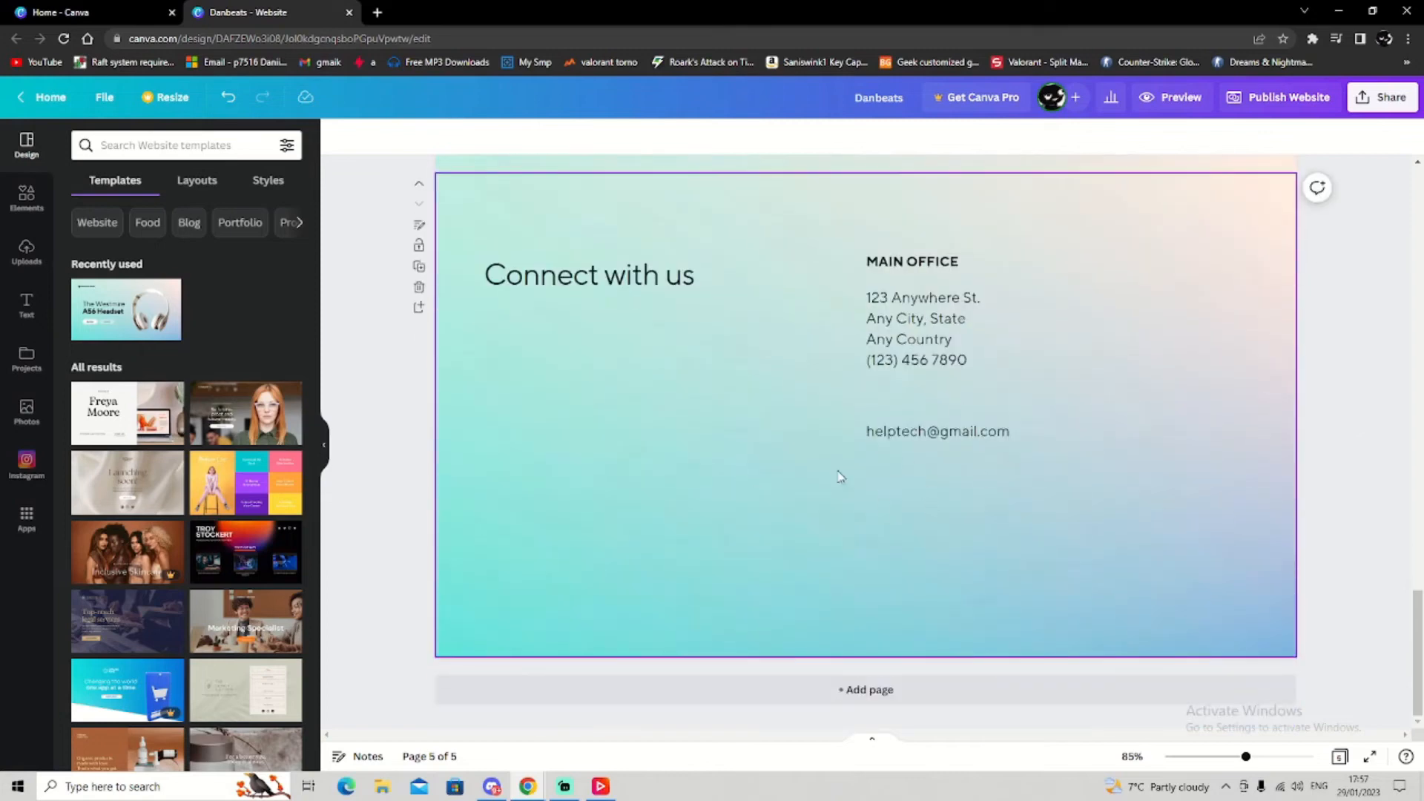
pyautogui.scroll(6, 742, 408)
pyautogui.scroll(-4, 693, 302)
pyautogui.click(963, 527)
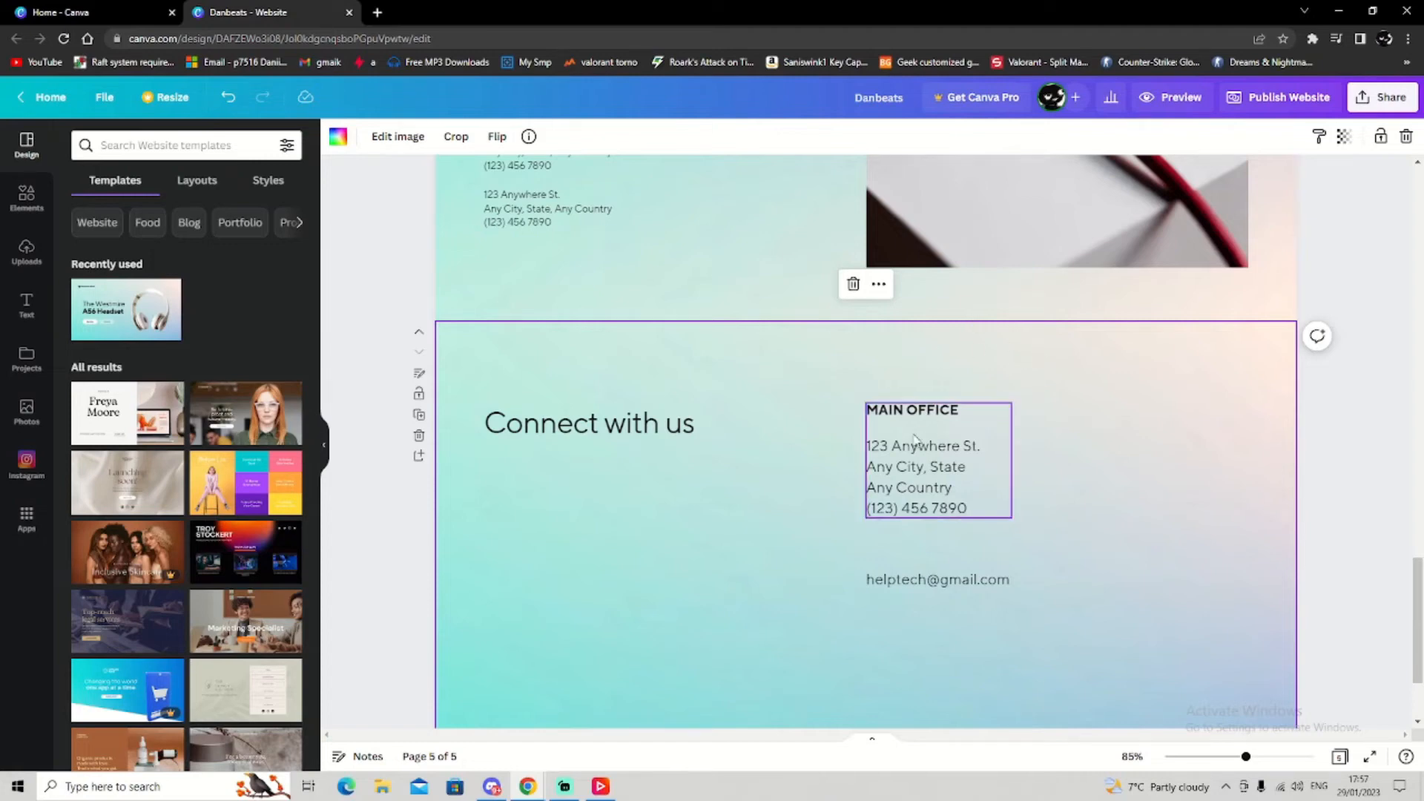
pyautogui.click(901, 446)
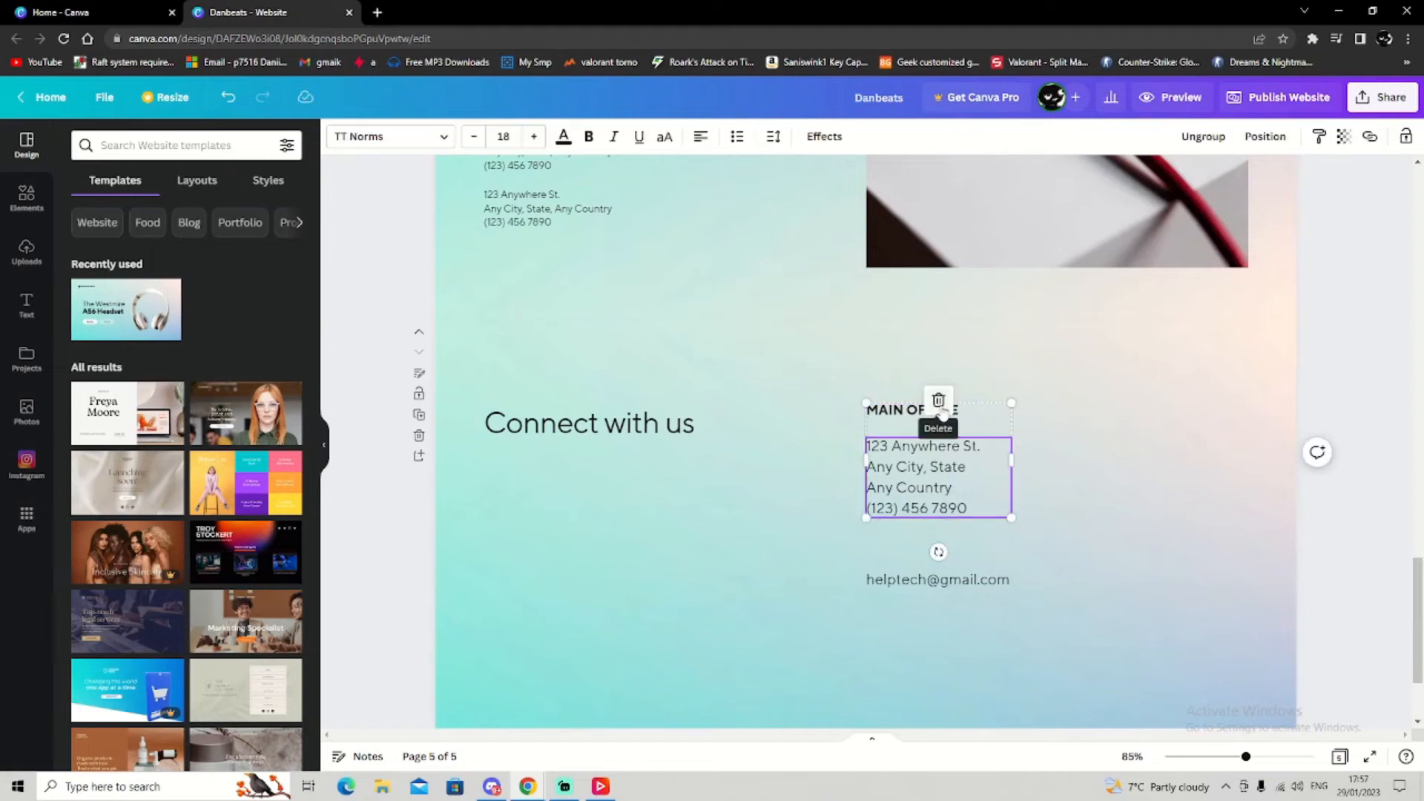
pyautogui.click(939, 402)
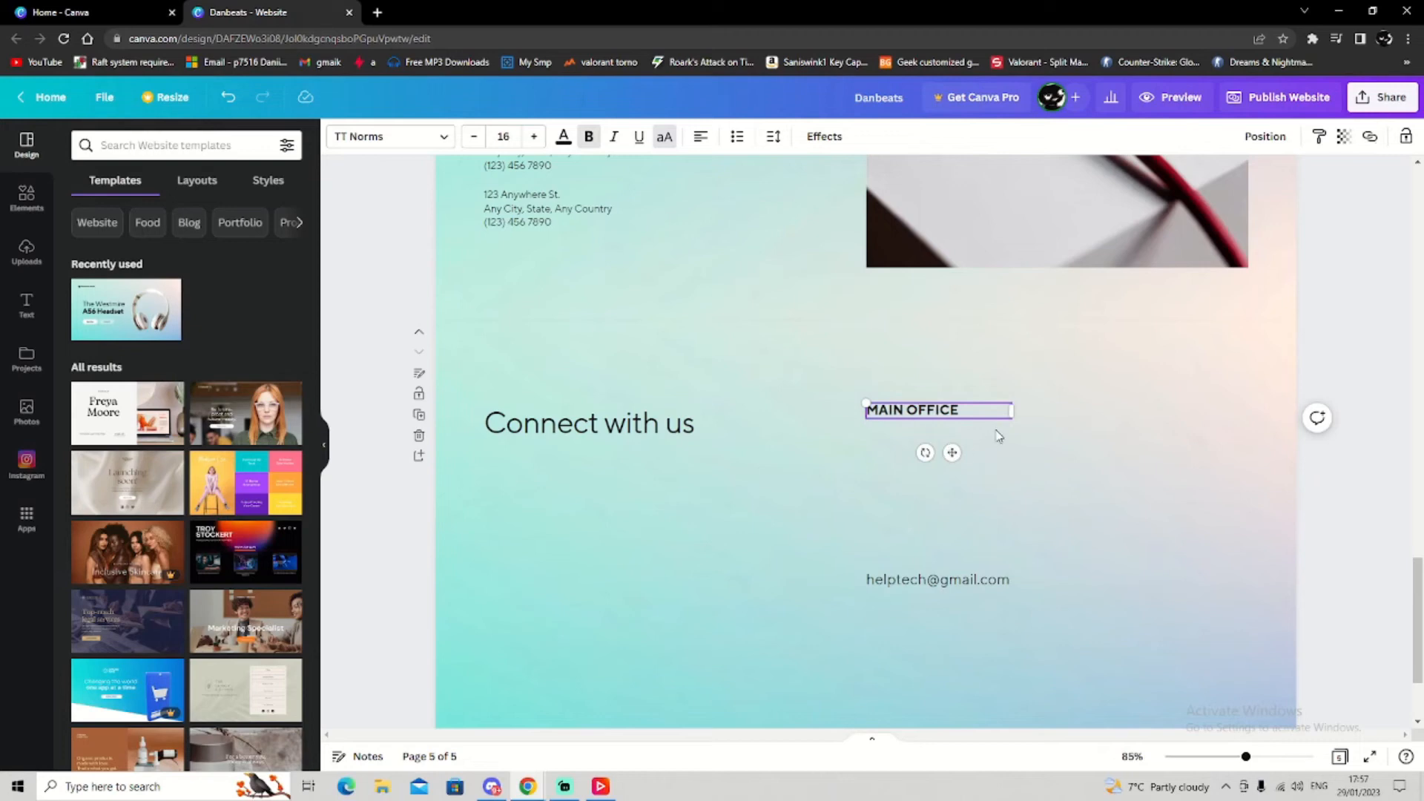
pyautogui.press('Delete')
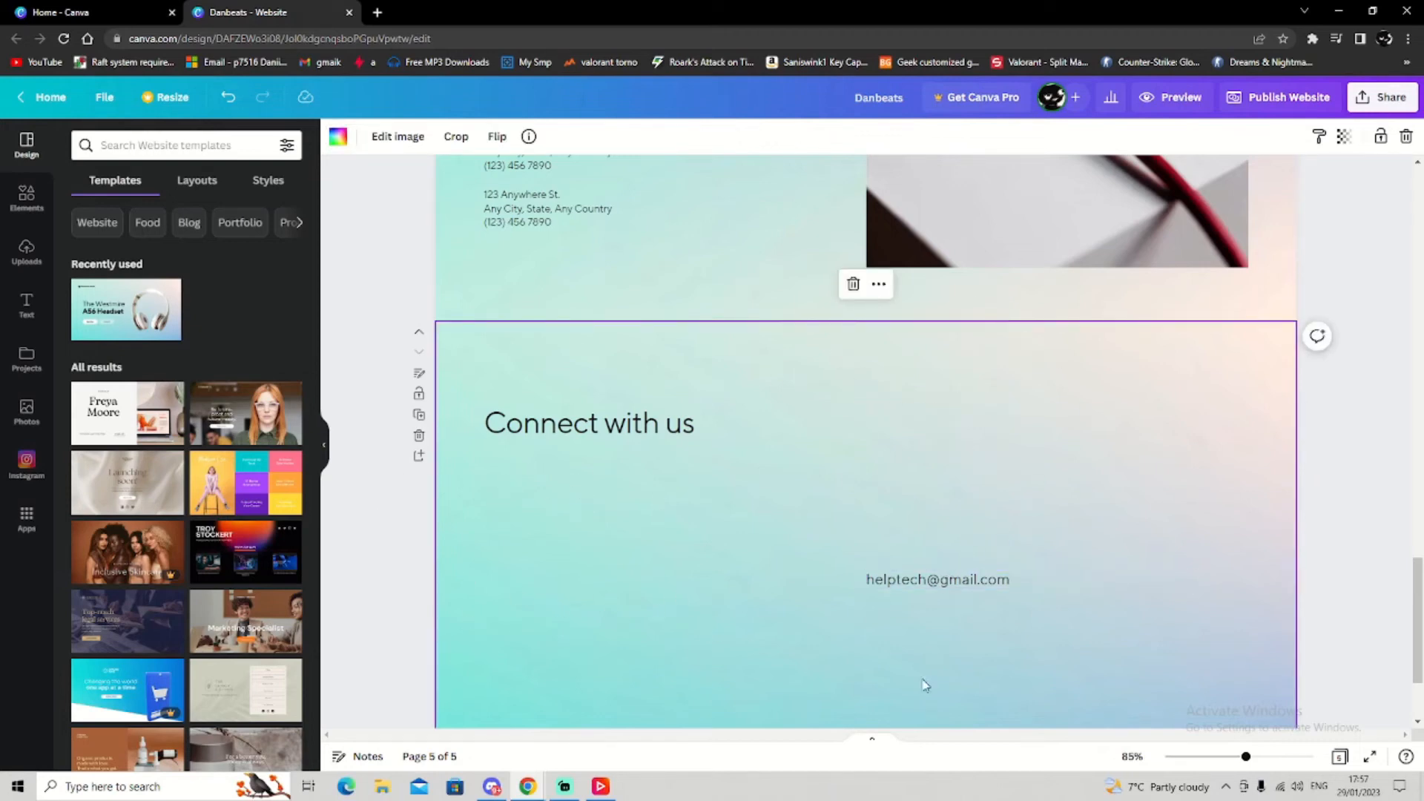
# Move the contact e-mail text directly below the "Connect with us" heading, aligned with its left edge
pyautogui.click(1075, 576)
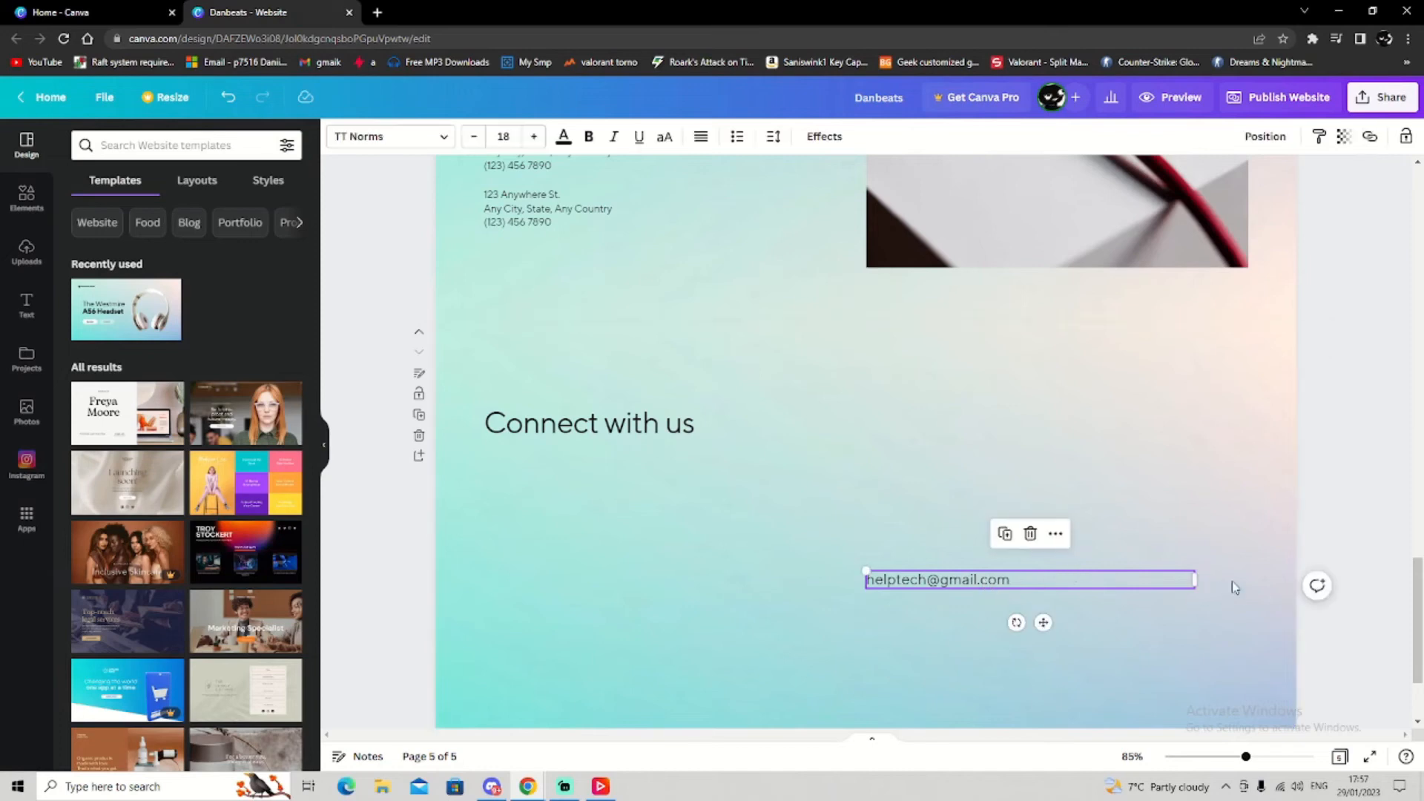
pyautogui.moveTo(1155, 587); pyautogui.dragTo(776, 475)
pyautogui.click(850, 510)
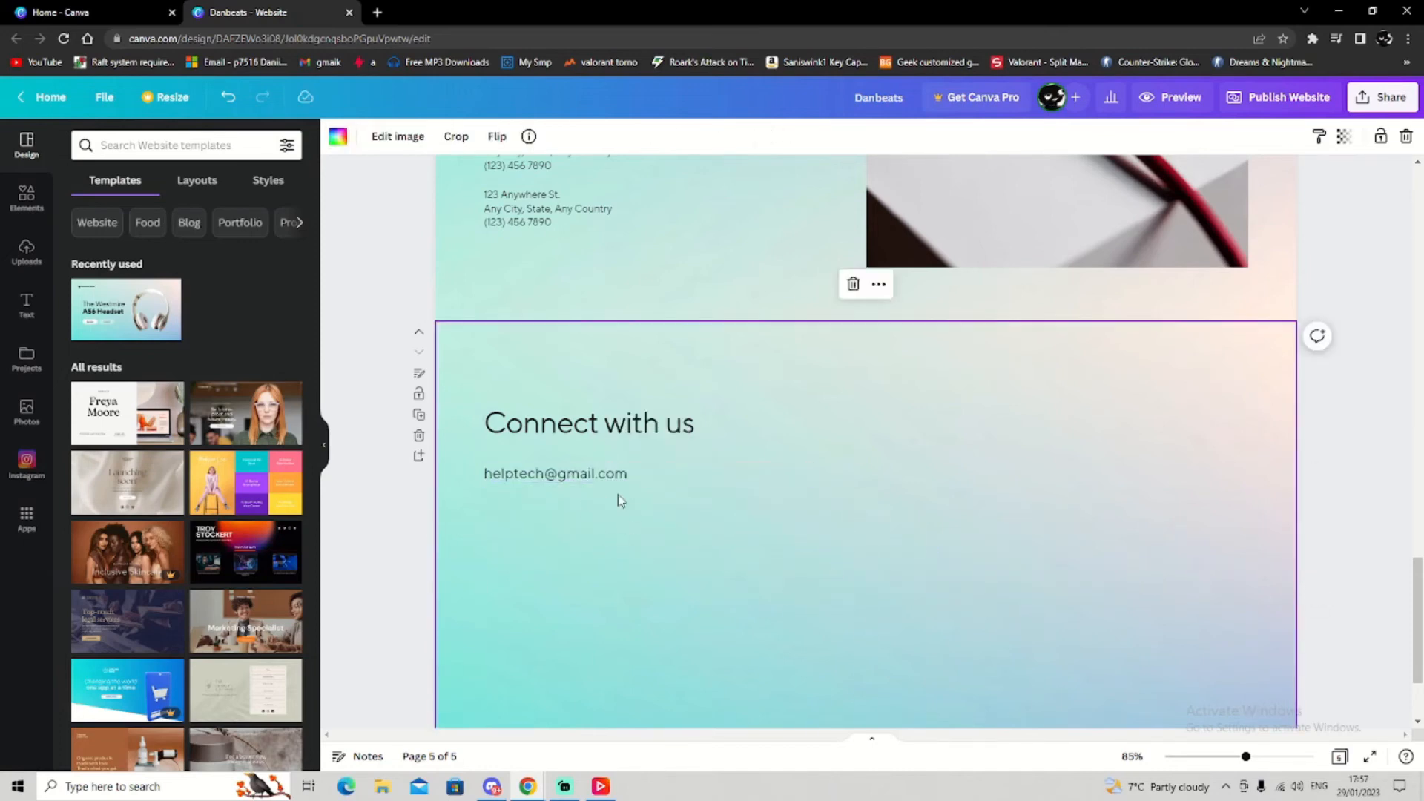
# Change the font of the "All-new technology" heading on the second page to TAN Mon Cheri
pyautogui.scroll(20, 620, 501)
pyautogui.scroll(-4, 620, 415)
pyautogui.click(575, 319)
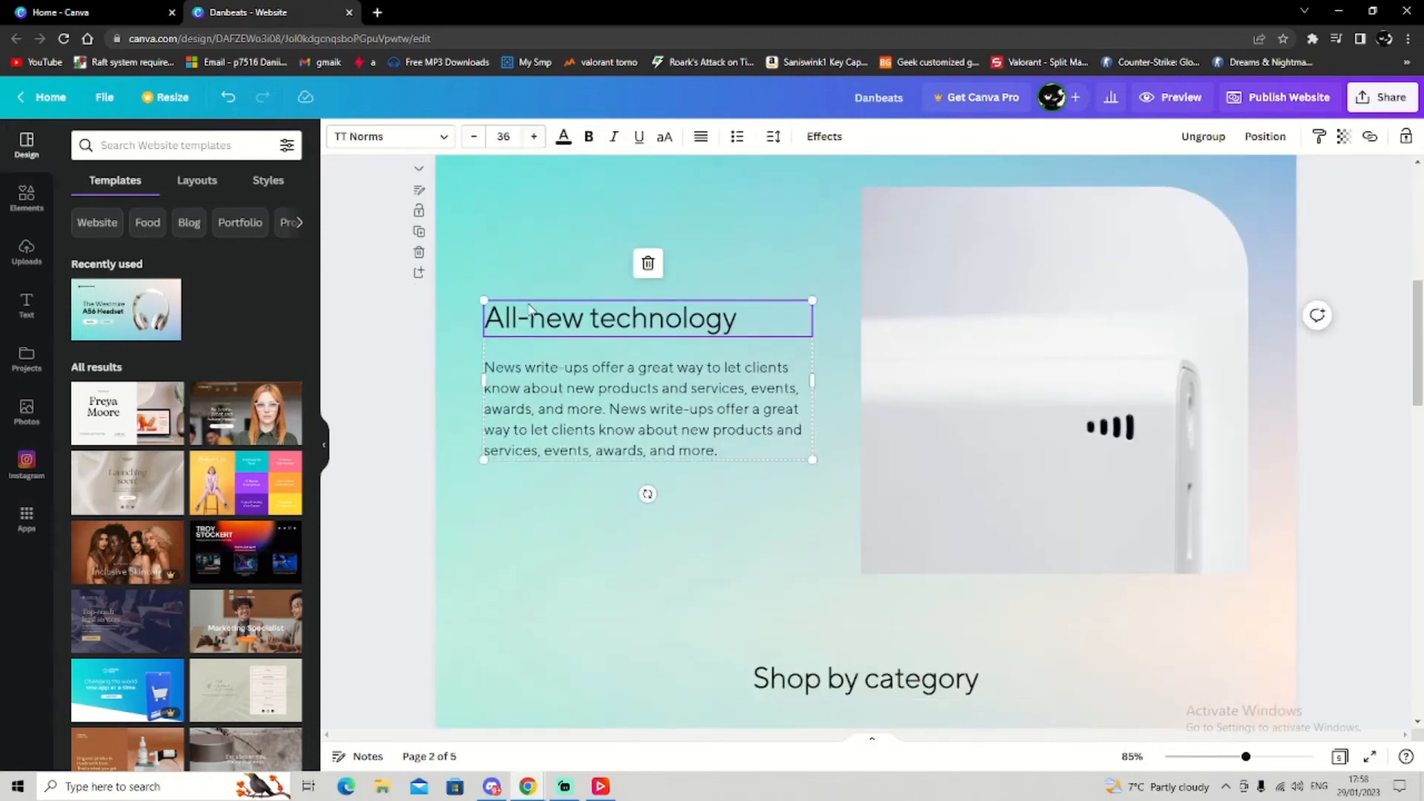
pyautogui.click(529, 314)
pyautogui.doubleClick(528, 320)
pyautogui.click(591, 324)
pyautogui.moveTo(772, 325); pyautogui.dragTo(479, 320)
pyautogui.click(404, 141)
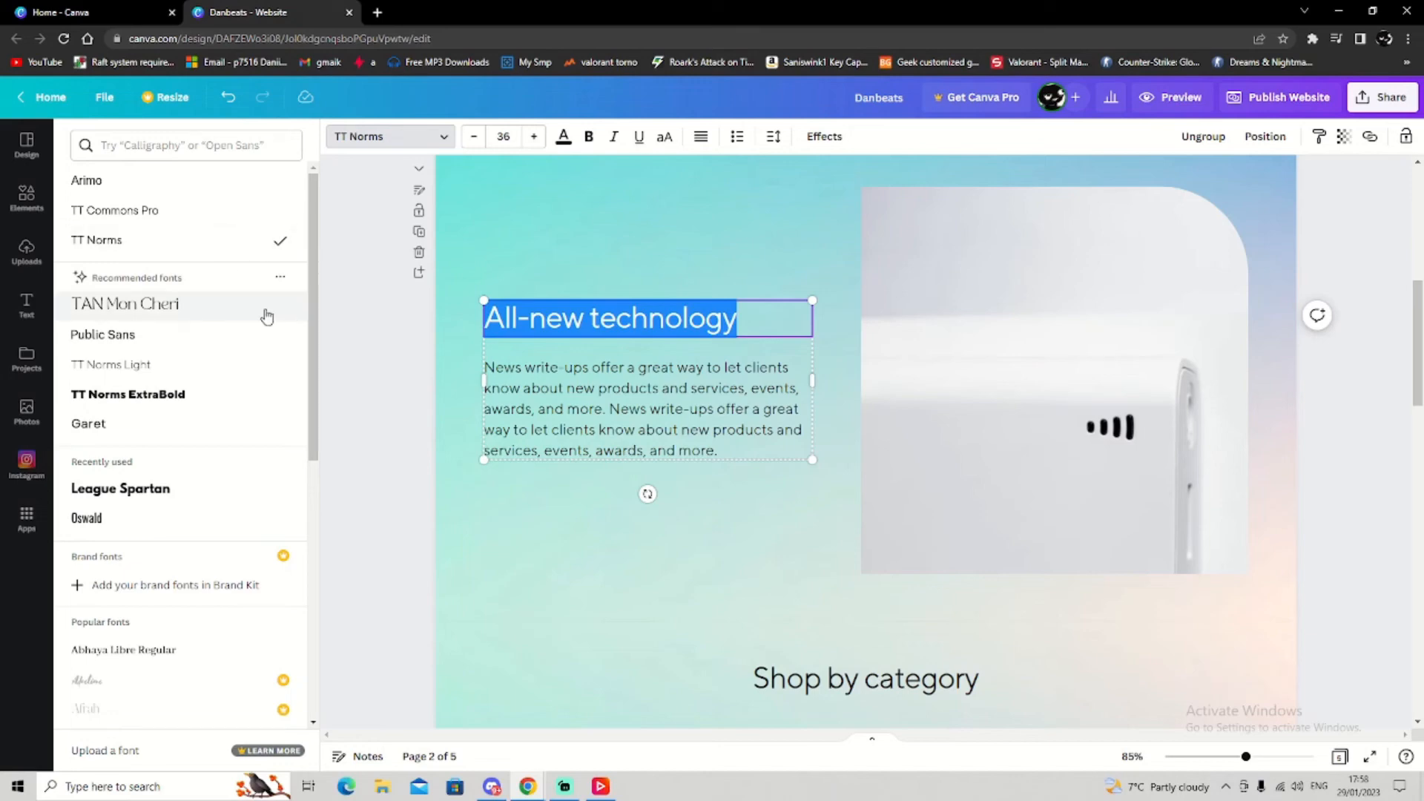
pyautogui.click(176, 312)
pyautogui.press('Escape')
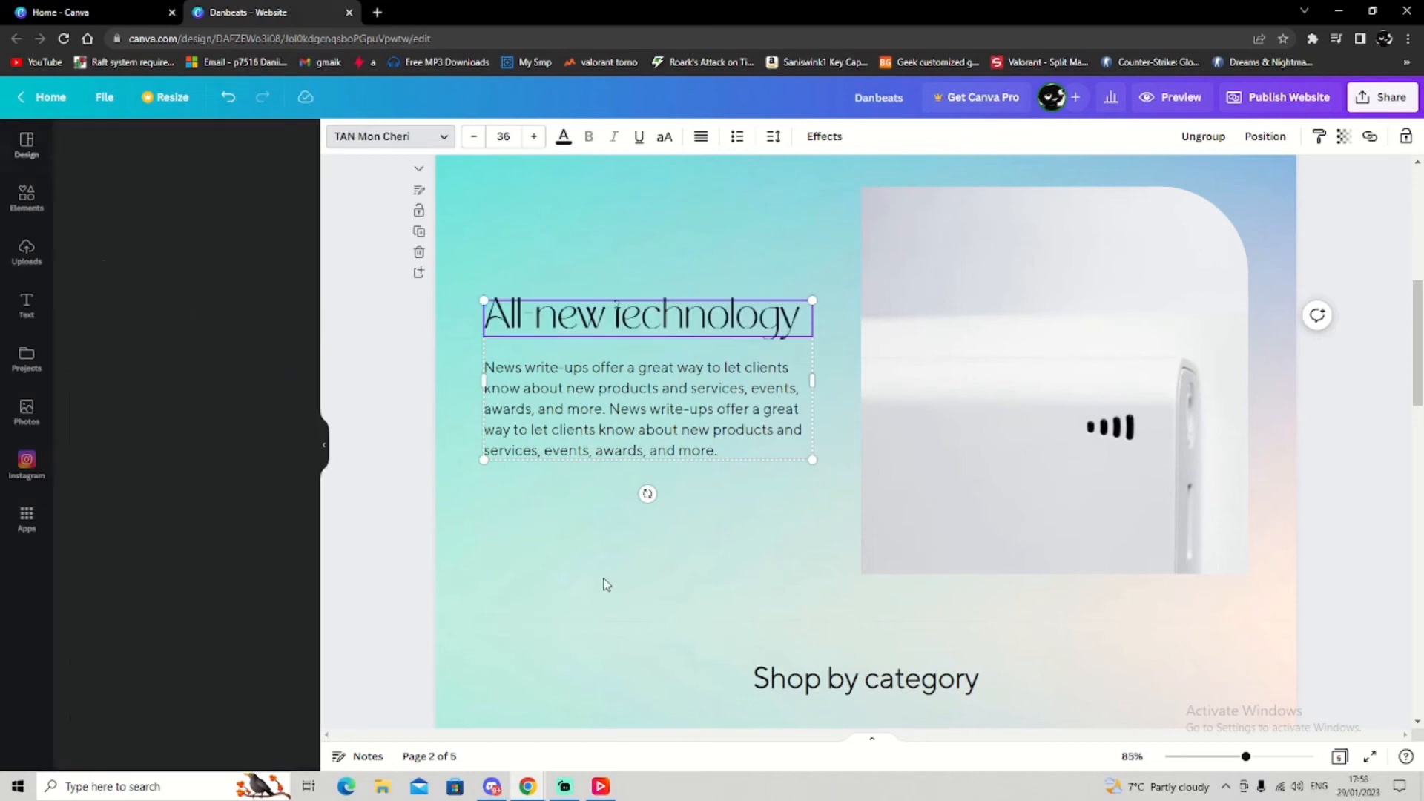
pyautogui.scroll(5, 453, 429)
pyautogui.scroll(-5, 612, 496)
pyautogui.click(672, 581)
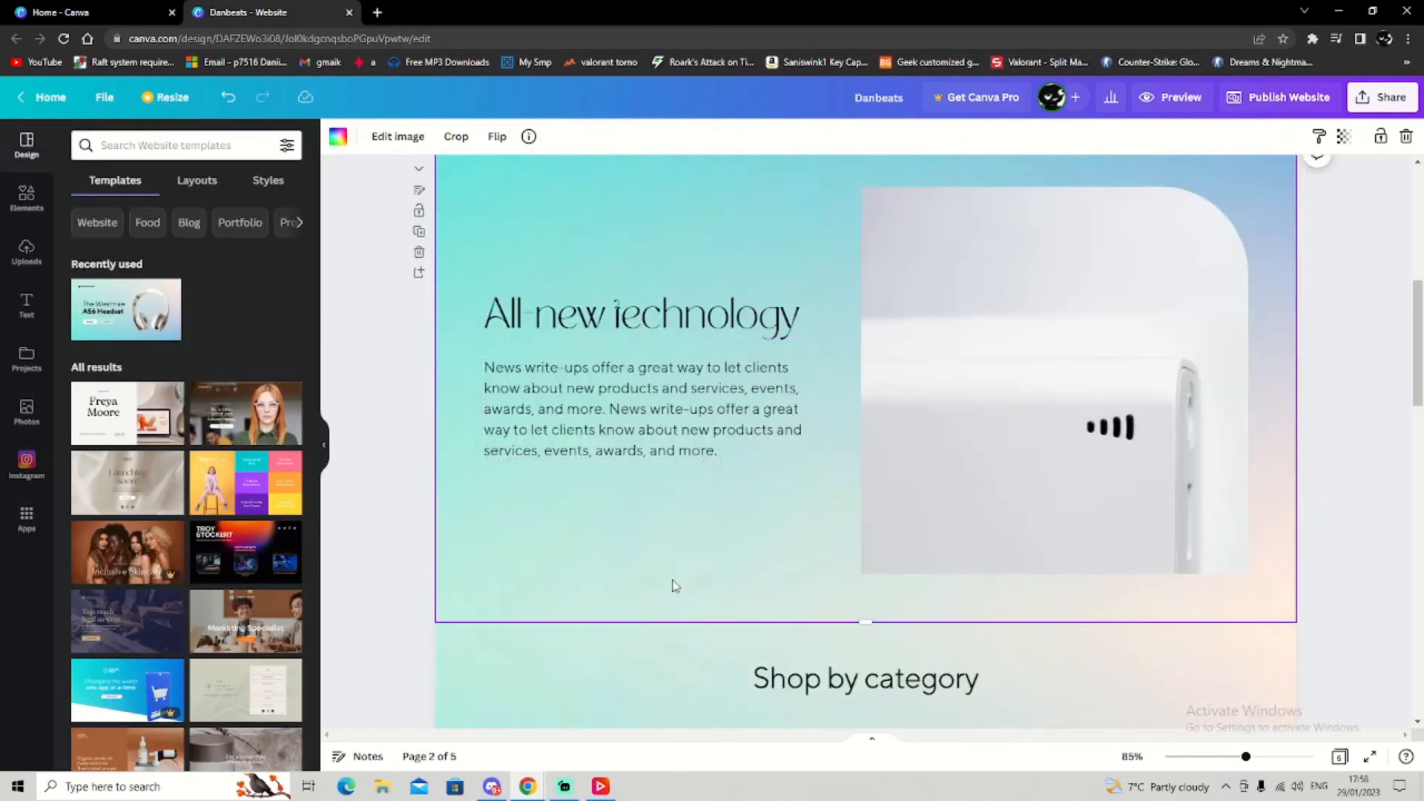
# Review the website's pages, checking the product image, the category cards, and the support and contact sections
pyautogui.scroll(-2, 904, 501)
pyautogui.scroll(4, 905, 502)
pyautogui.click(905, 501)
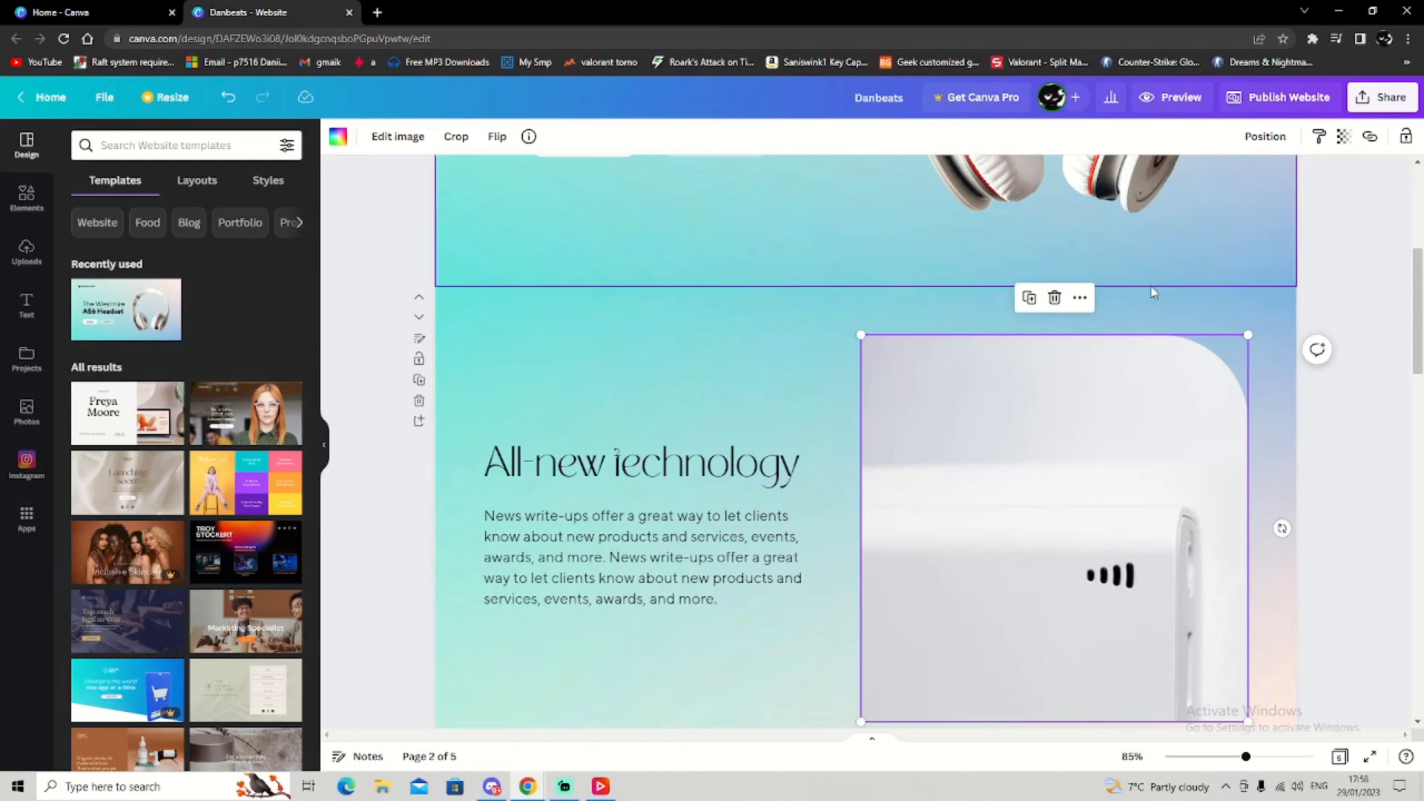
pyautogui.scroll(-3, 1057, 313)
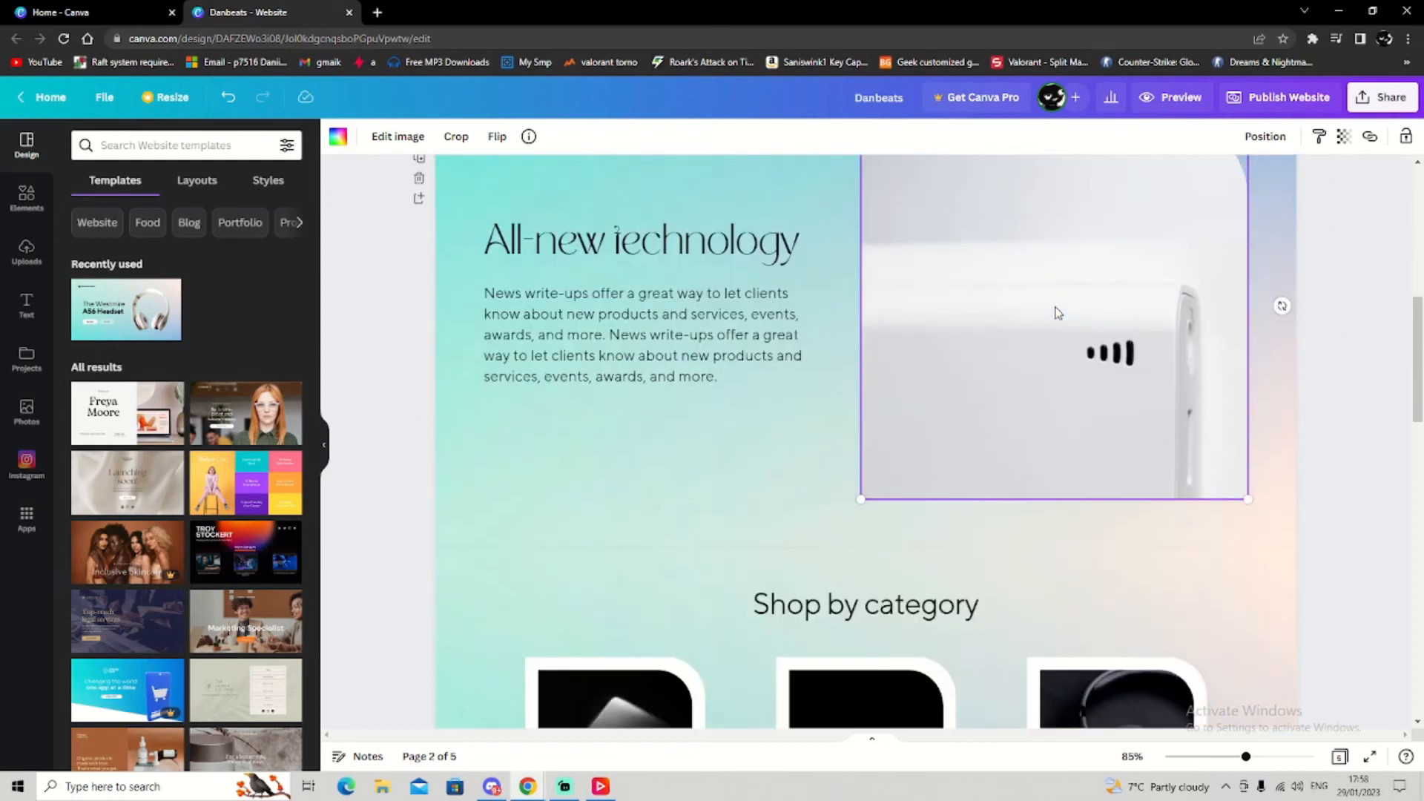
pyautogui.scroll(-3, 978, 482)
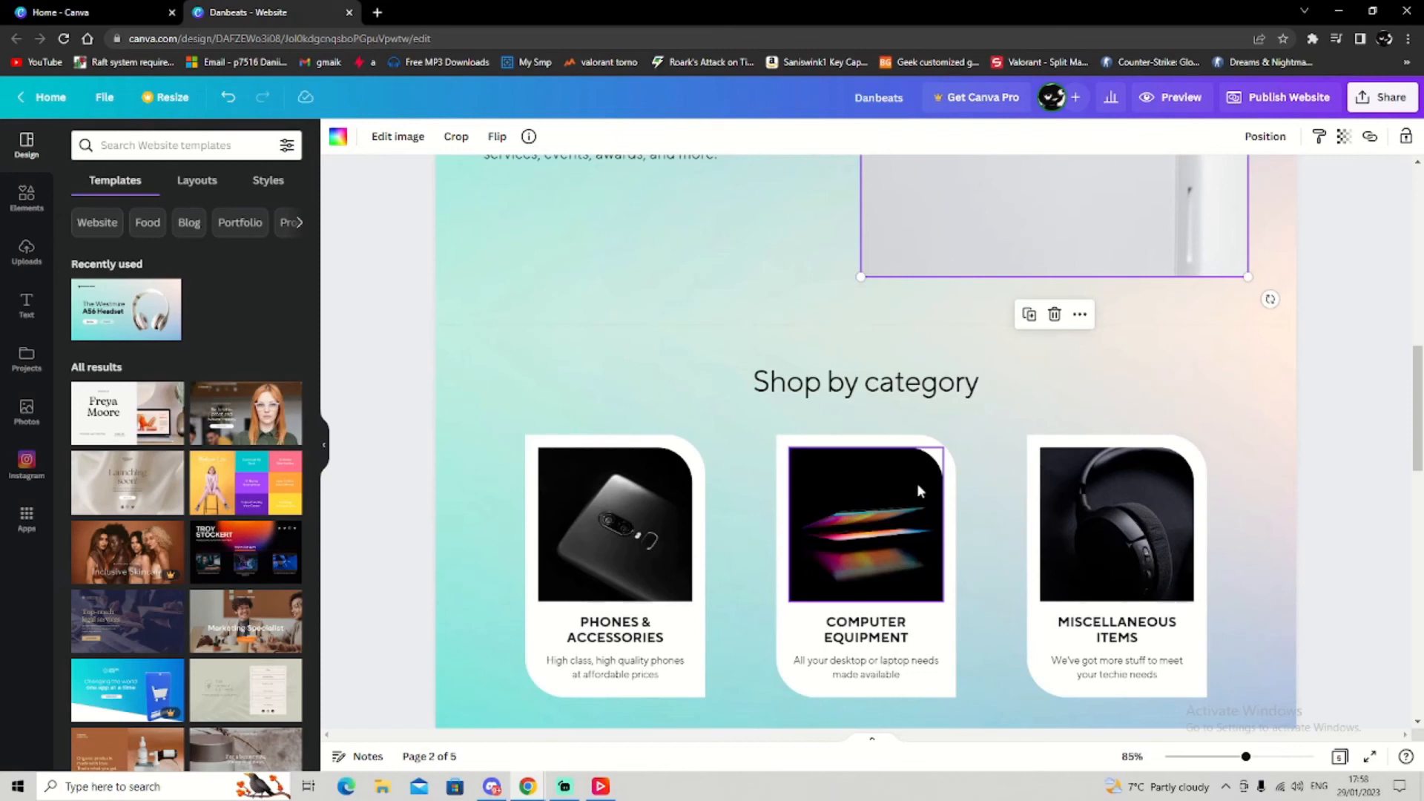
pyautogui.click(918, 490)
pyautogui.scroll(-2, 919, 491)
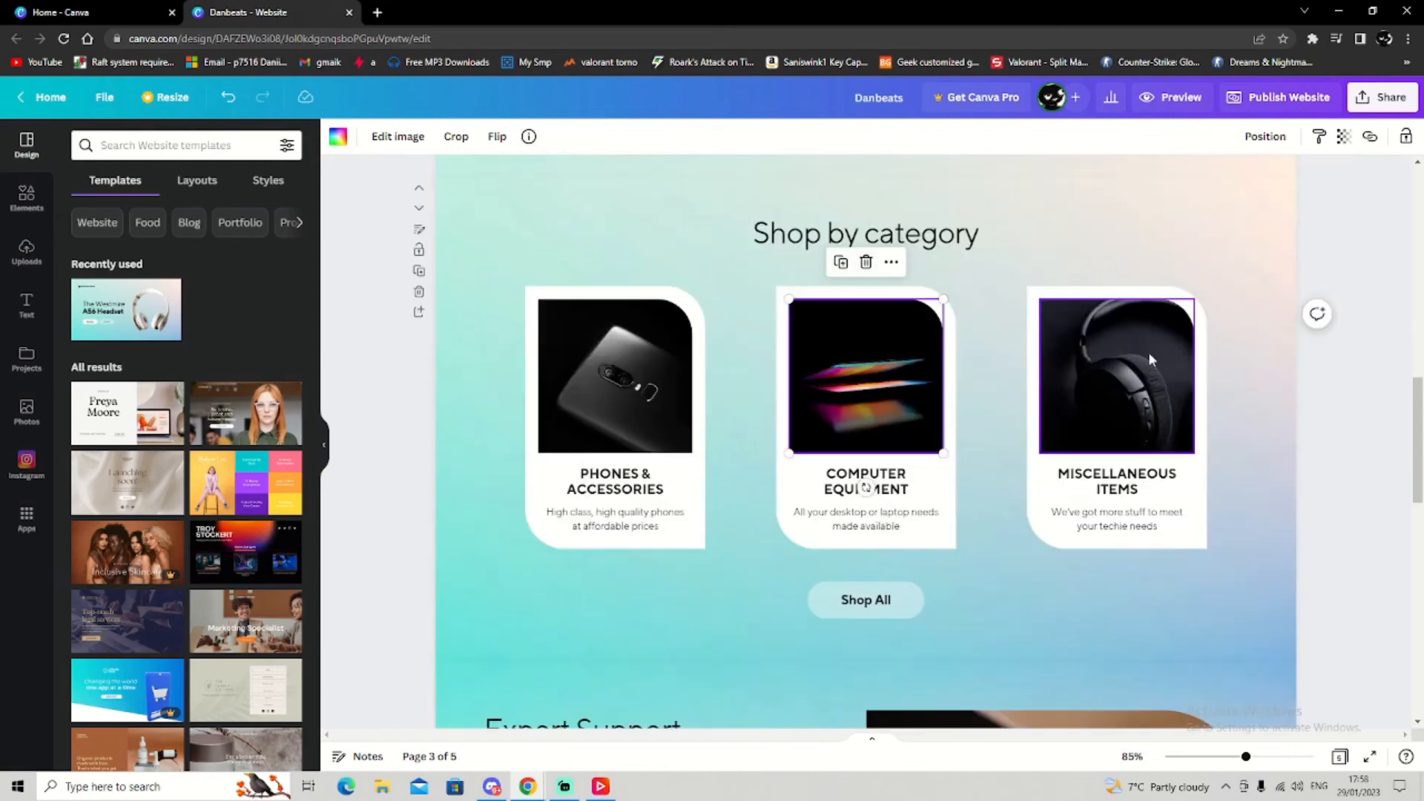
pyautogui.scroll(9, 965, 438)
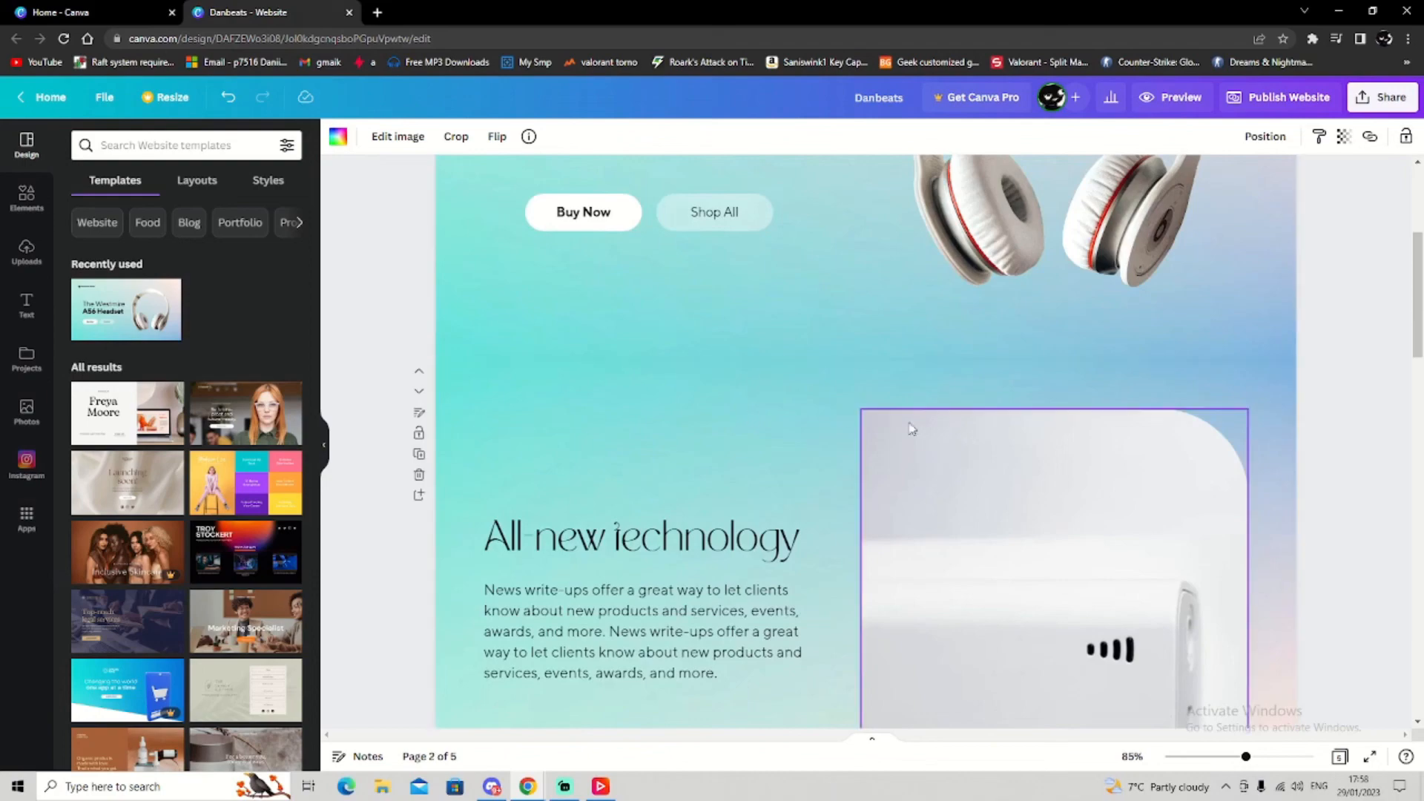
pyautogui.scroll(-3, 916, 427)
pyautogui.scroll(-14, 916, 423)
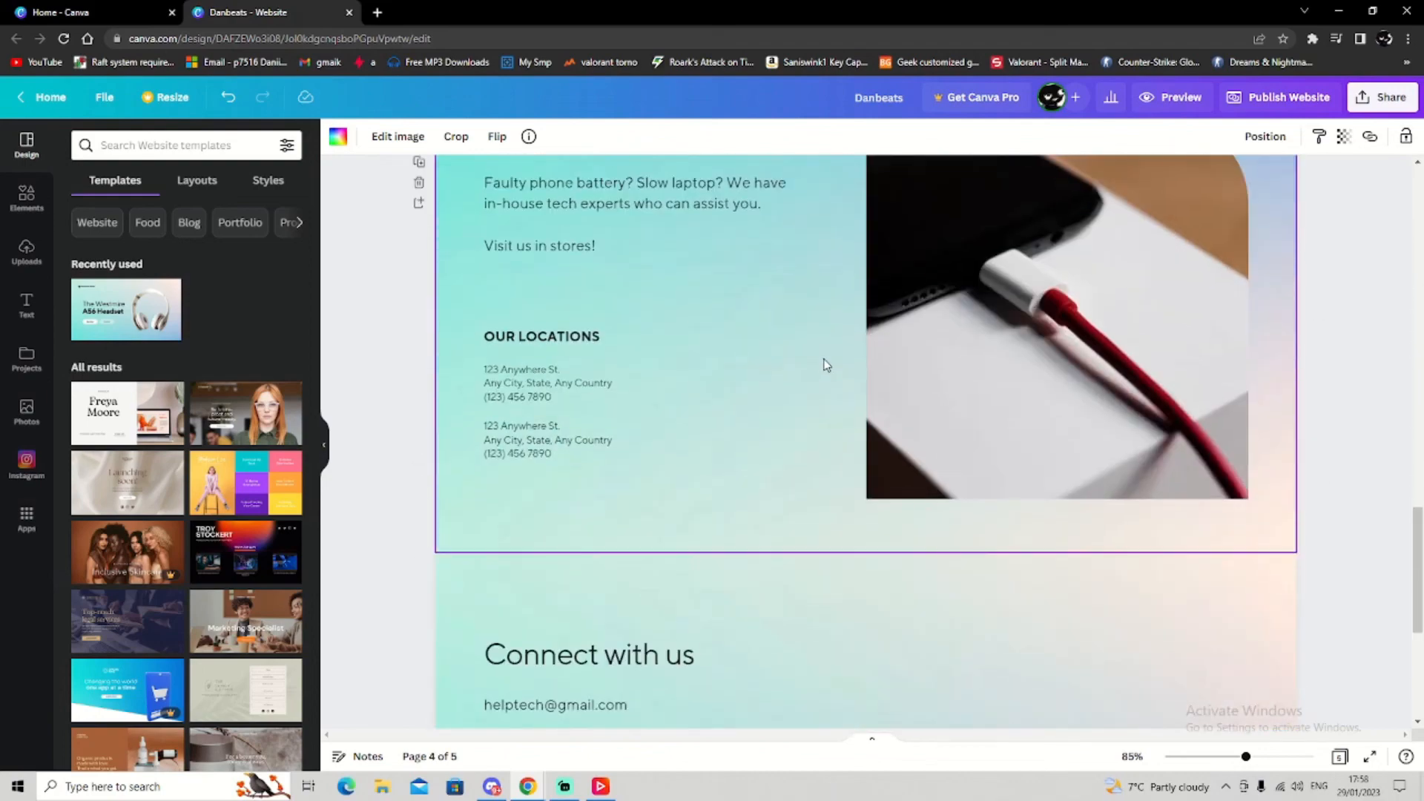
pyautogui.scroll(15, 825, 365)
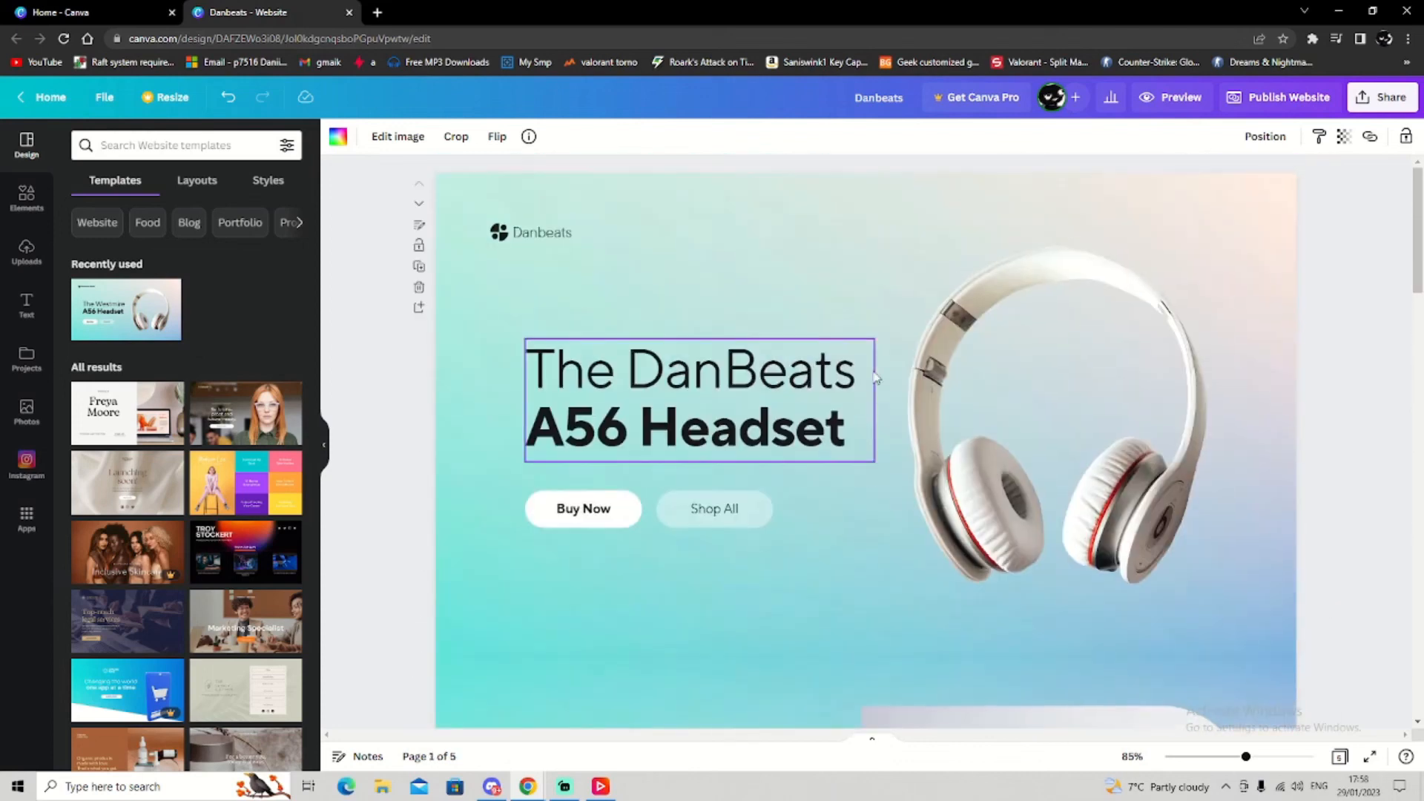